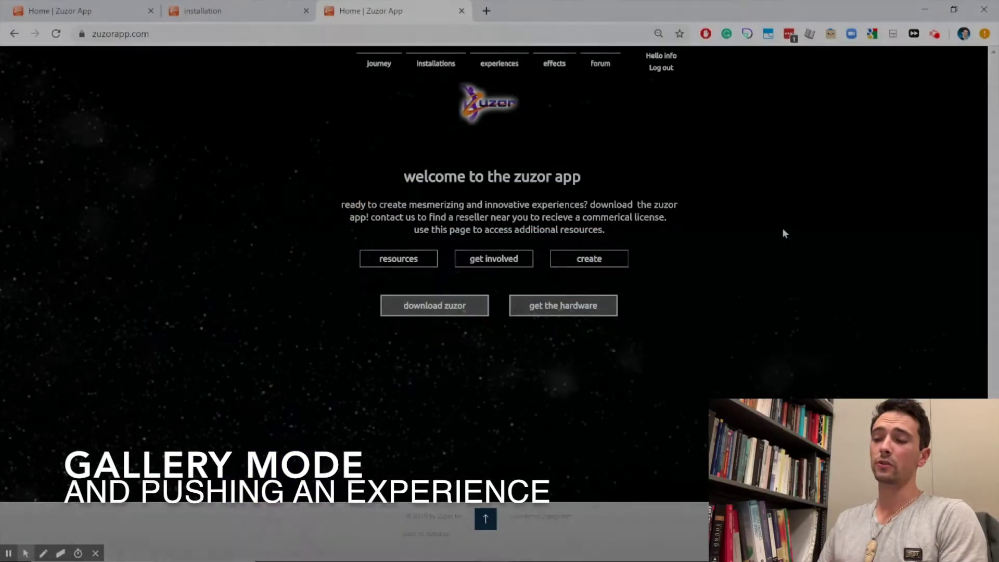
Create a new journey named "Tutorial Journey" with the note "A journey showing one experience form the gallery for training purposes".
click(594, 264)
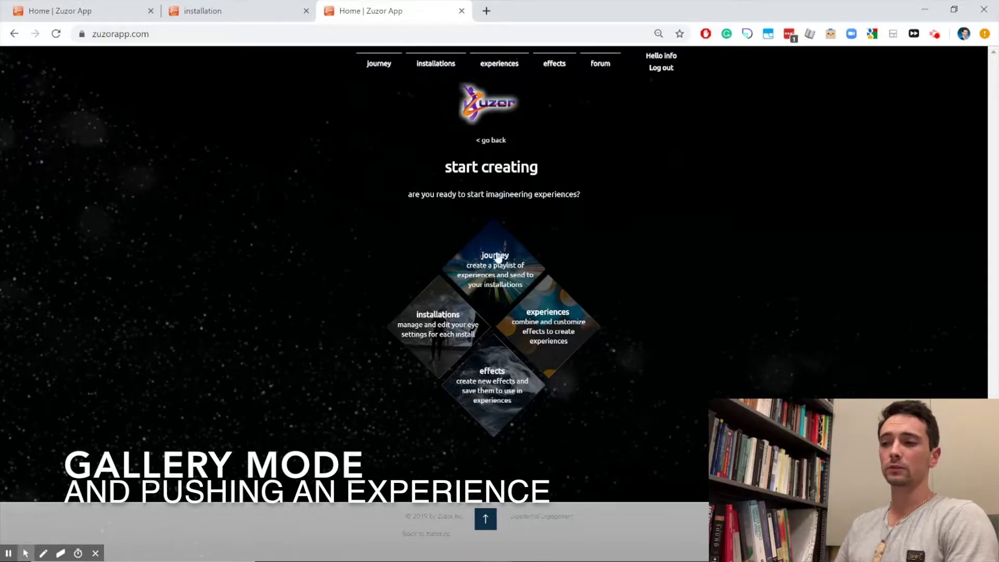
click(379, 64)
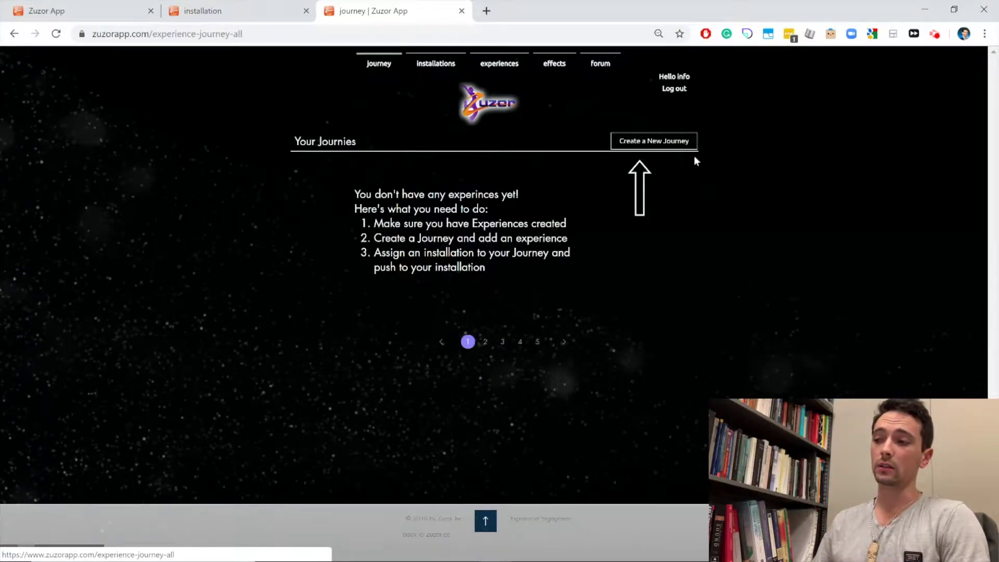
click(680, 141)
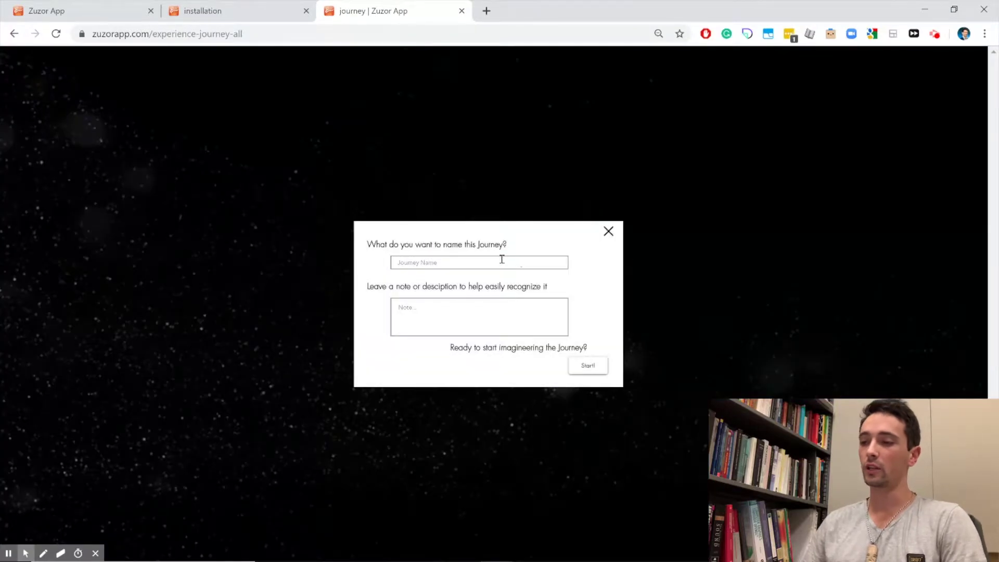
click(501, 259)
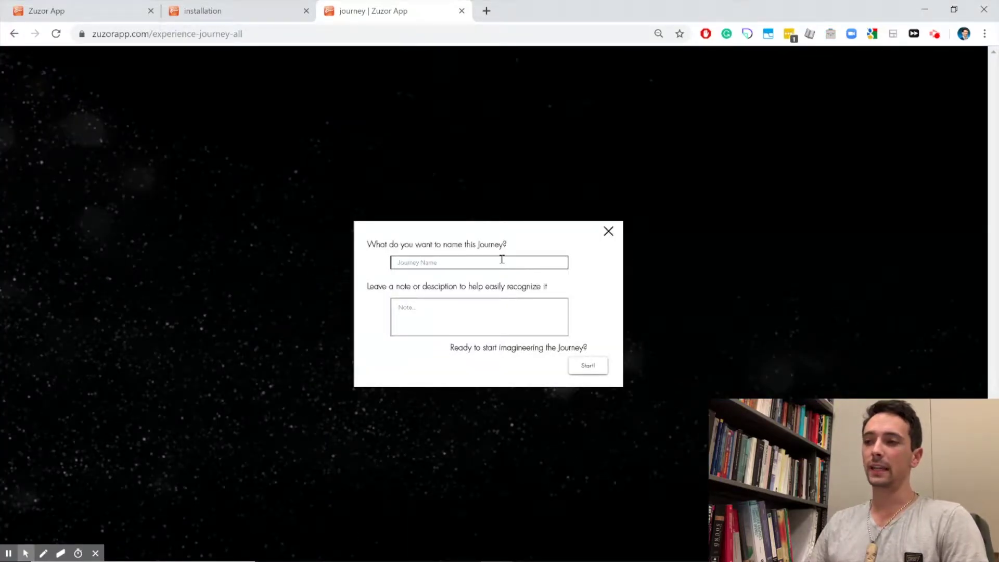
text(Tutorial Journey)
key(Tab)
text(A journey showing one experience form the gallery for training purposes)
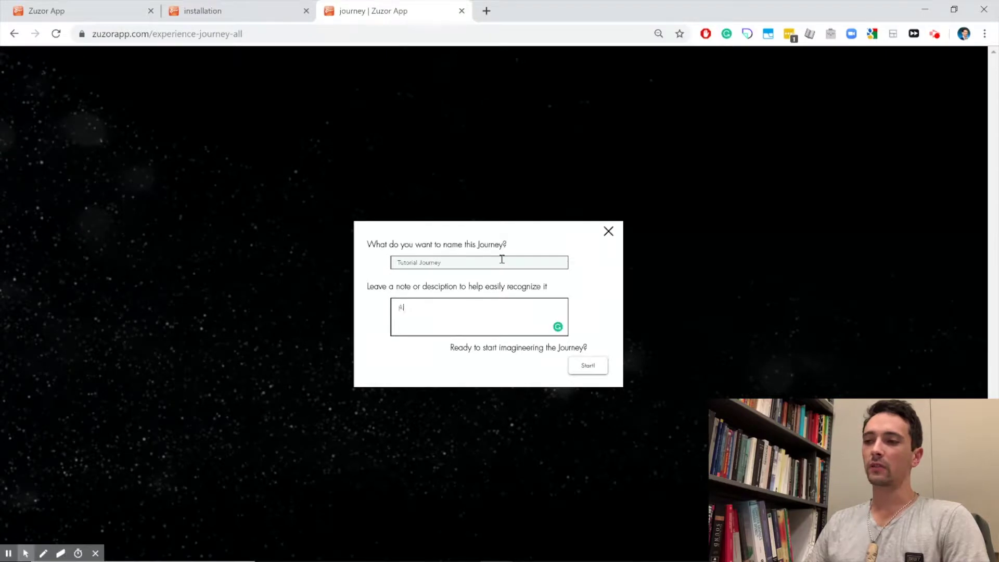
click(593, 368)
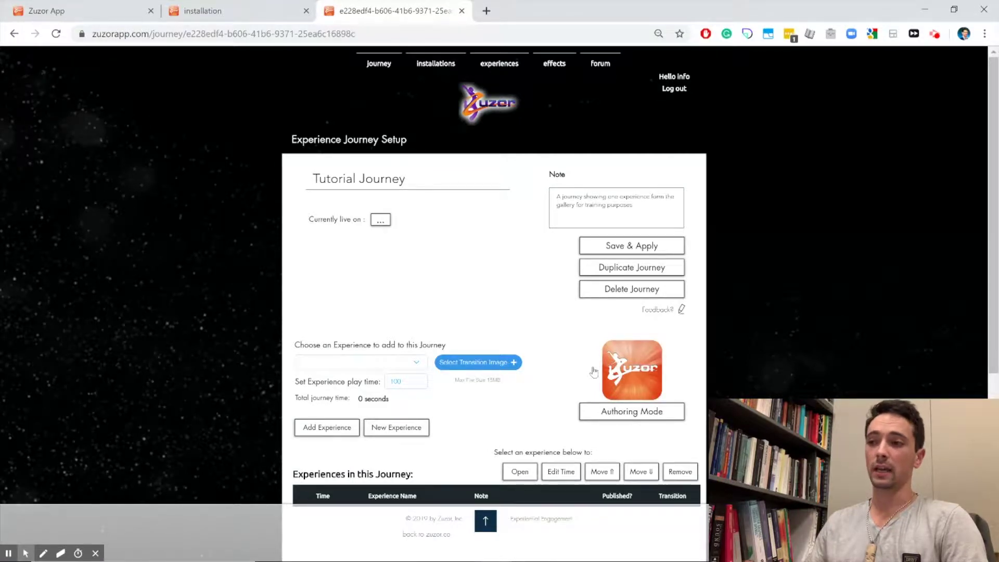
scroll(504, 289, down, 4)
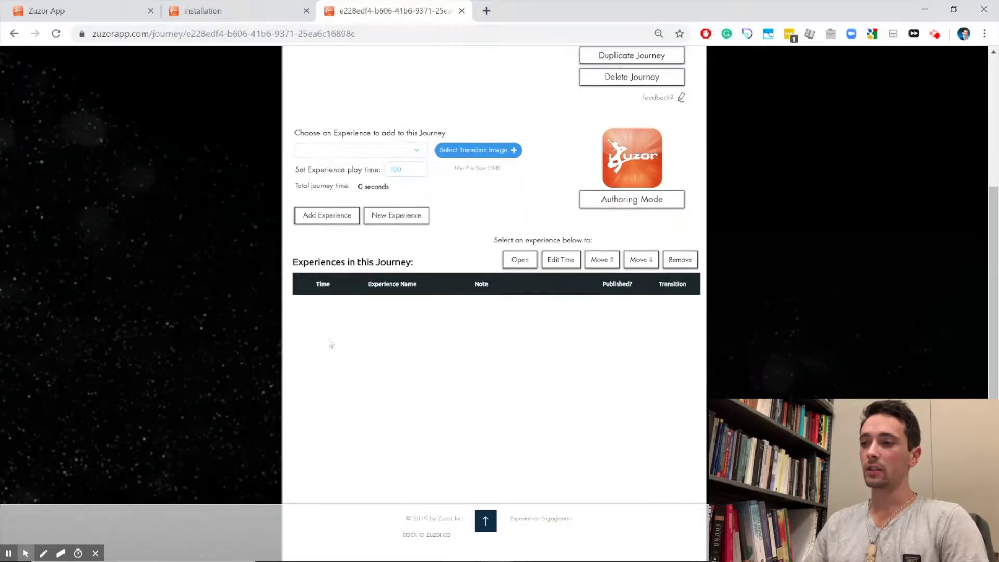
scroll(418, 373, down, 1)
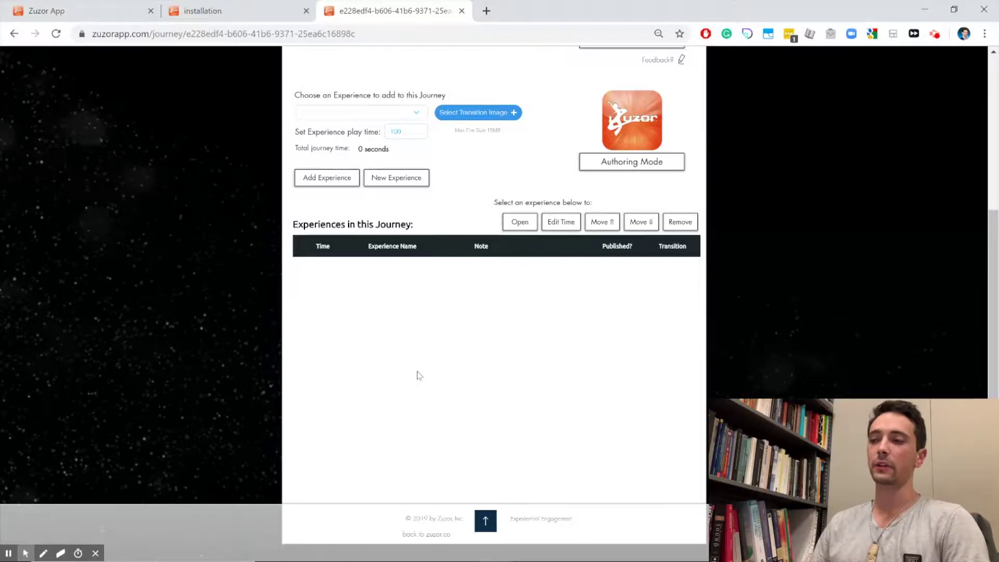
scroll(418, 374, up, 5)
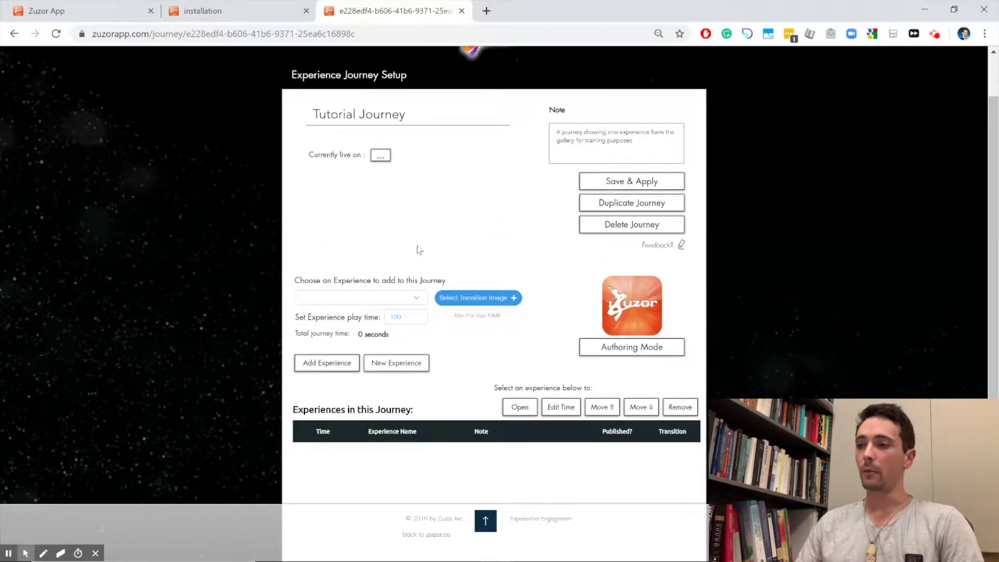
scroll(419, 250, up, 1)
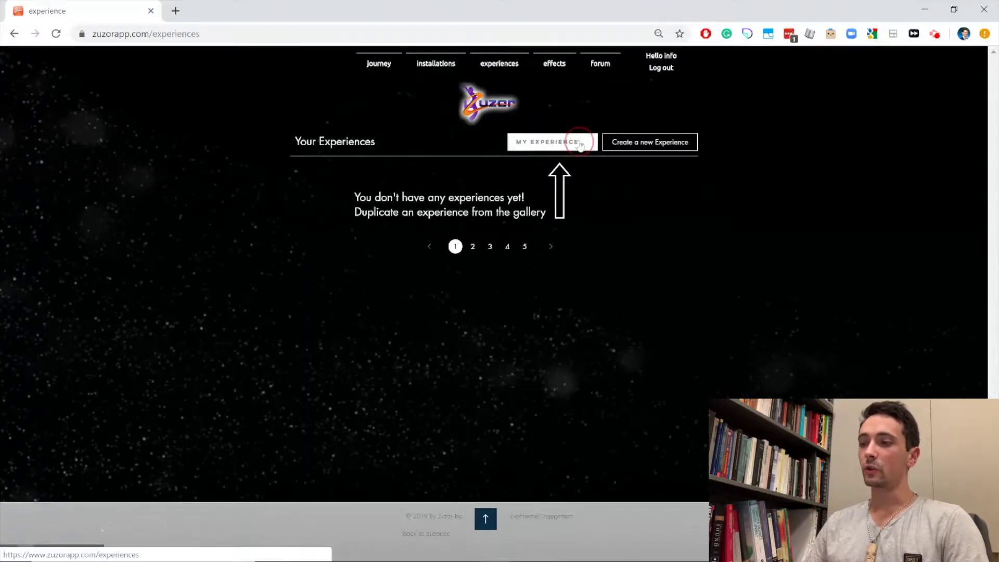
Duplicate the gallery experience "What If - Engineer a dream" as "Tutorial Experience 1" and open the copy.
click(580, 146)
click(559, 159)
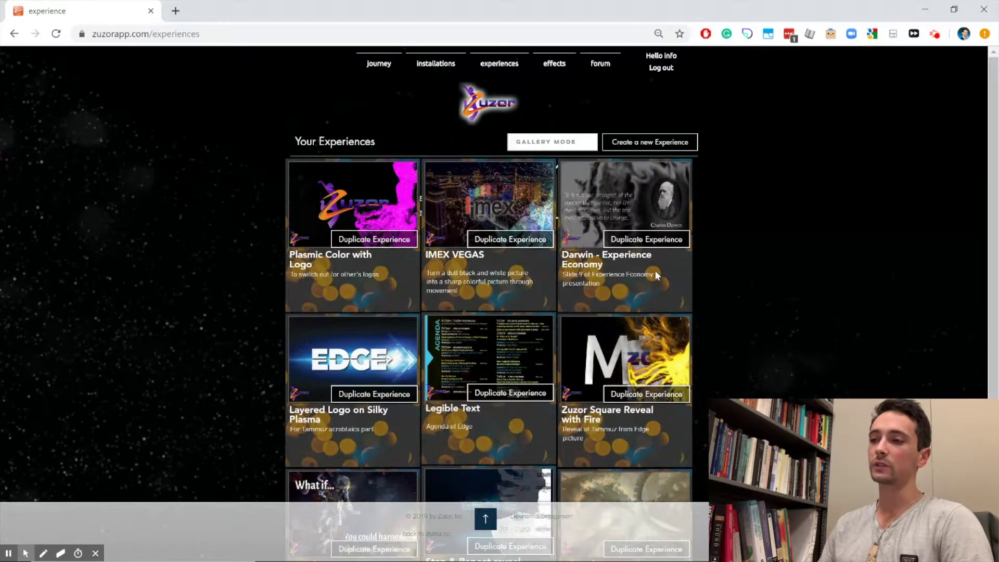
scroll(655, 273, down, 2)
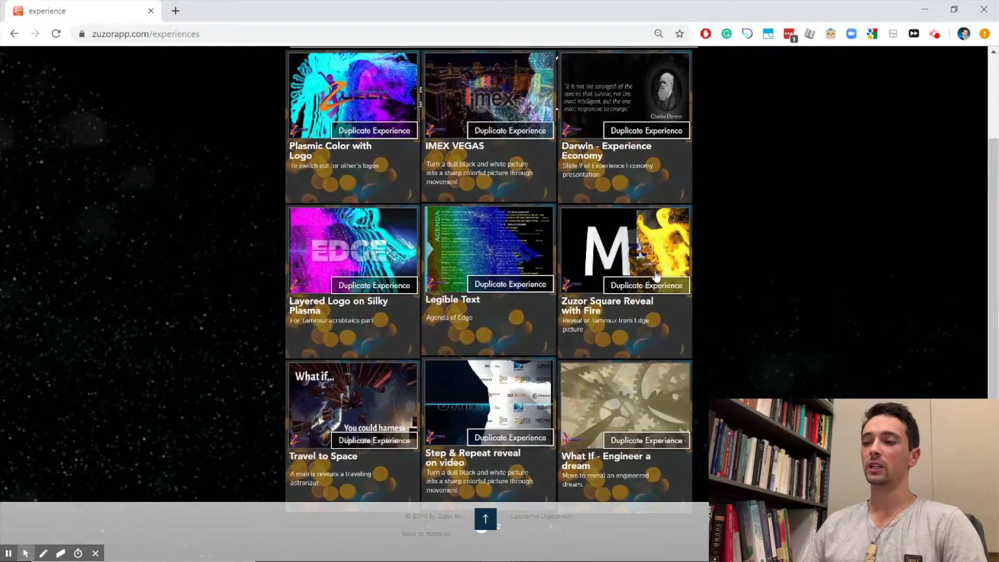
scroll(710, 352, down, 1)
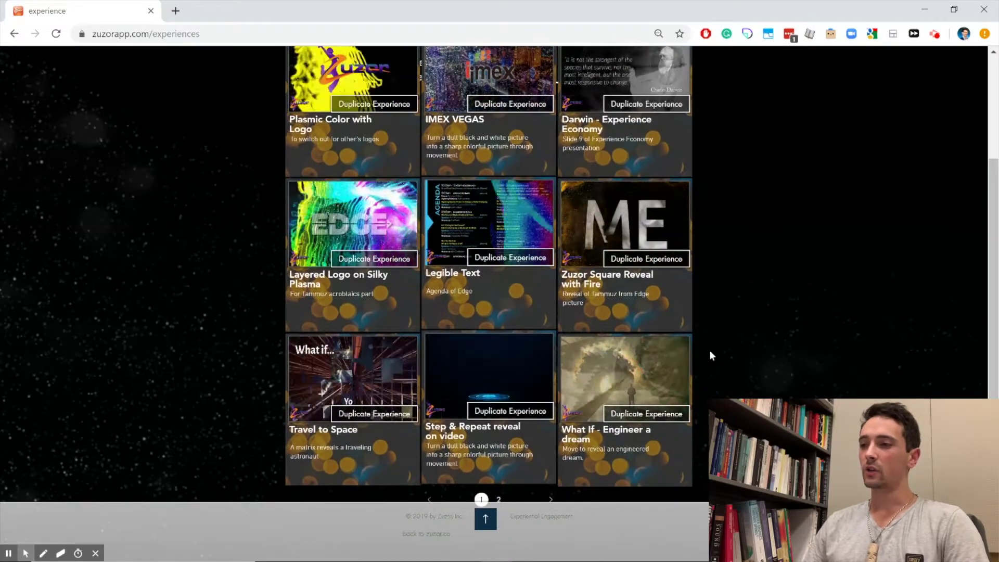
click(678, 415)
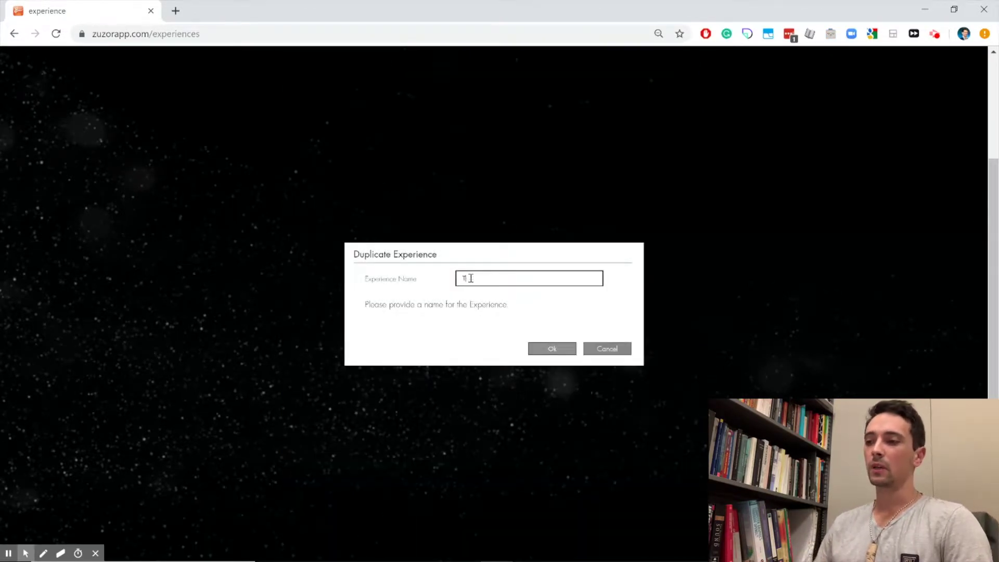
click(555, 349)
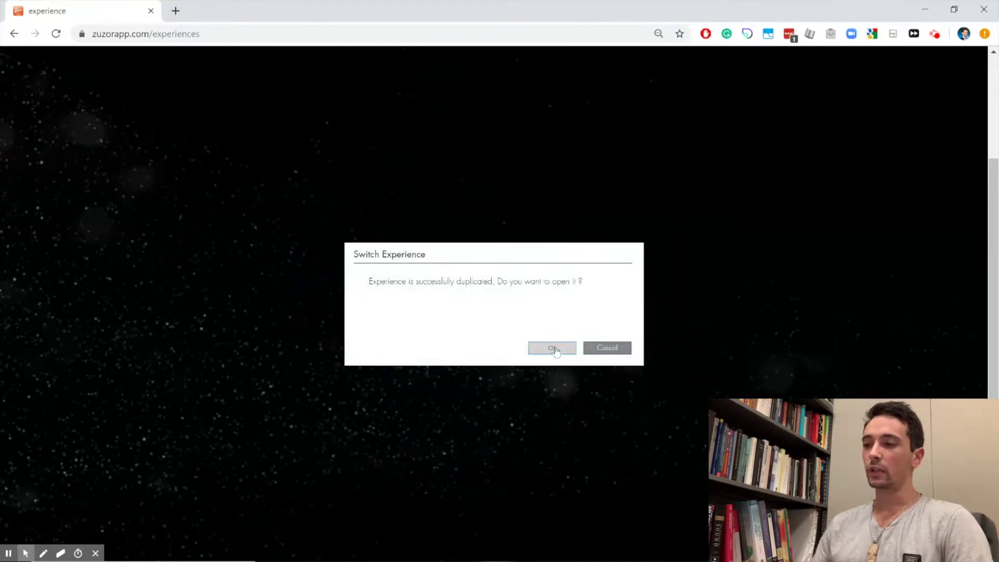
click(554, 349)
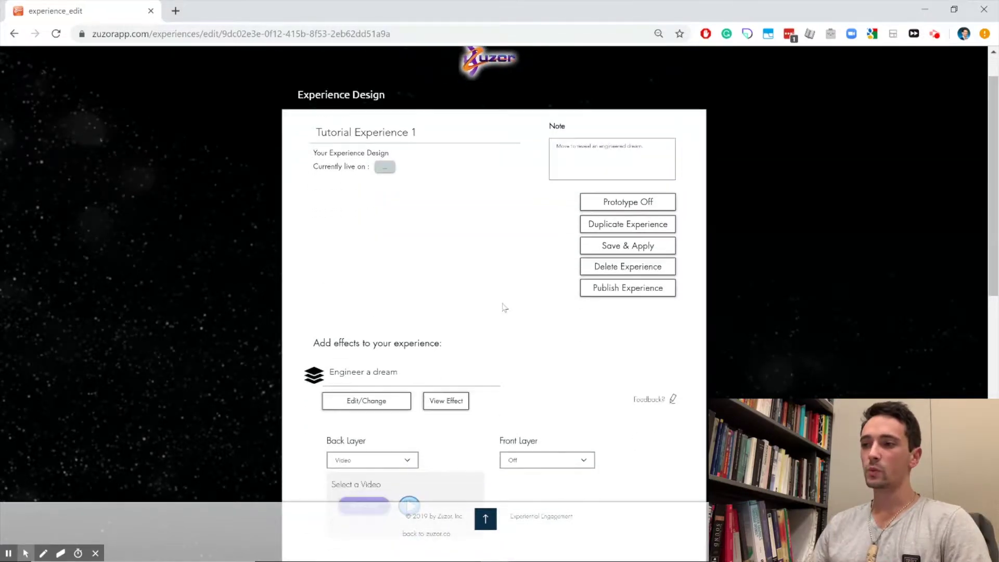
Review the effects in Tutorial Experience 1 and preview the back layer video of Engineer a dream.
scroll(503, 307, down, 6)
scroll(520, 421, down, 3)
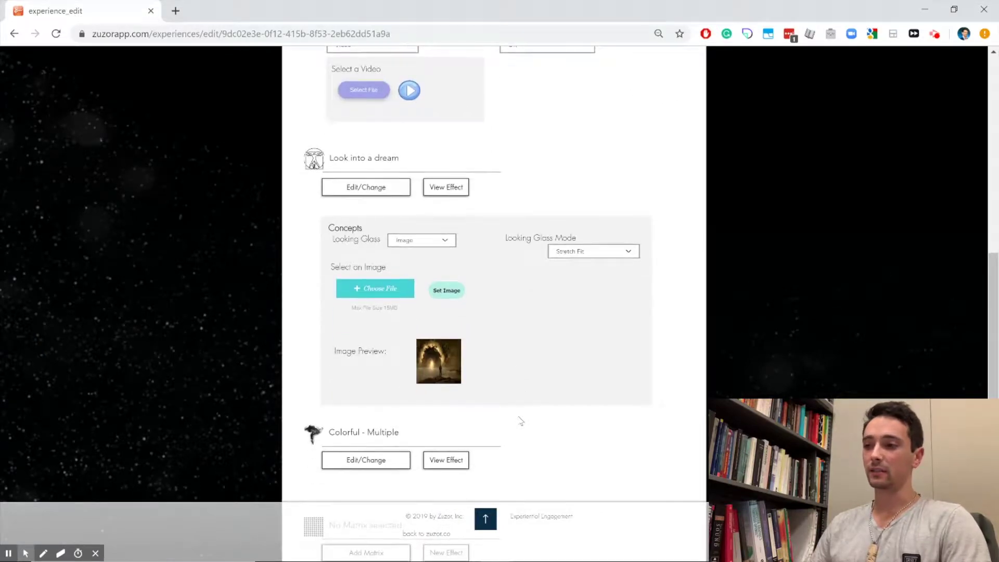
scroll(521, 421, up, 5)
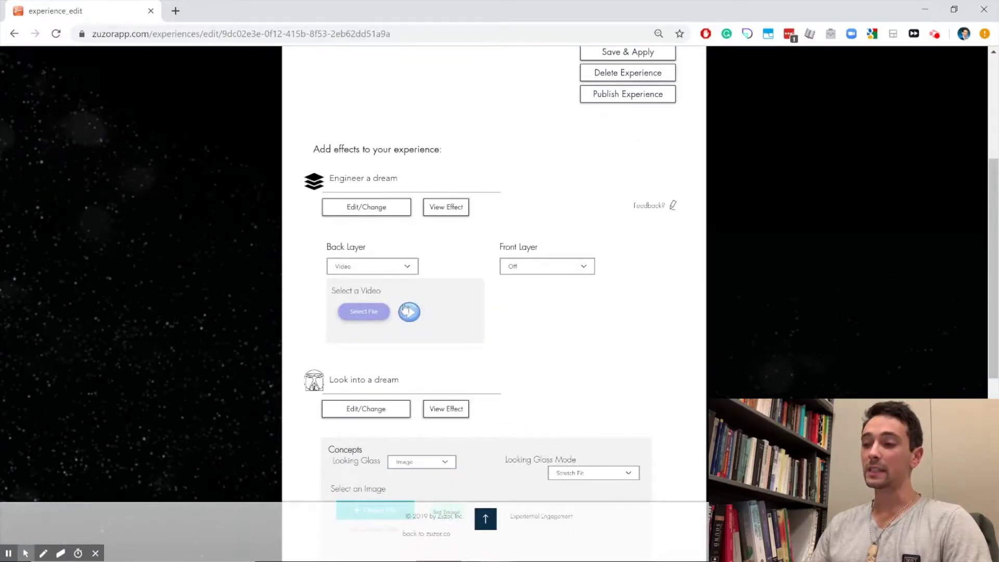
click(409, 311)
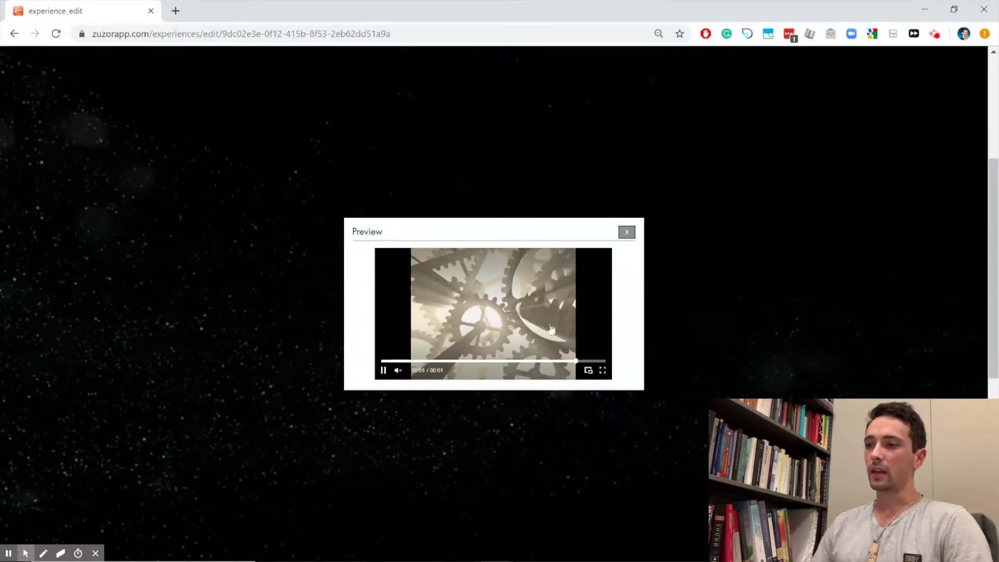
click(591, 406)
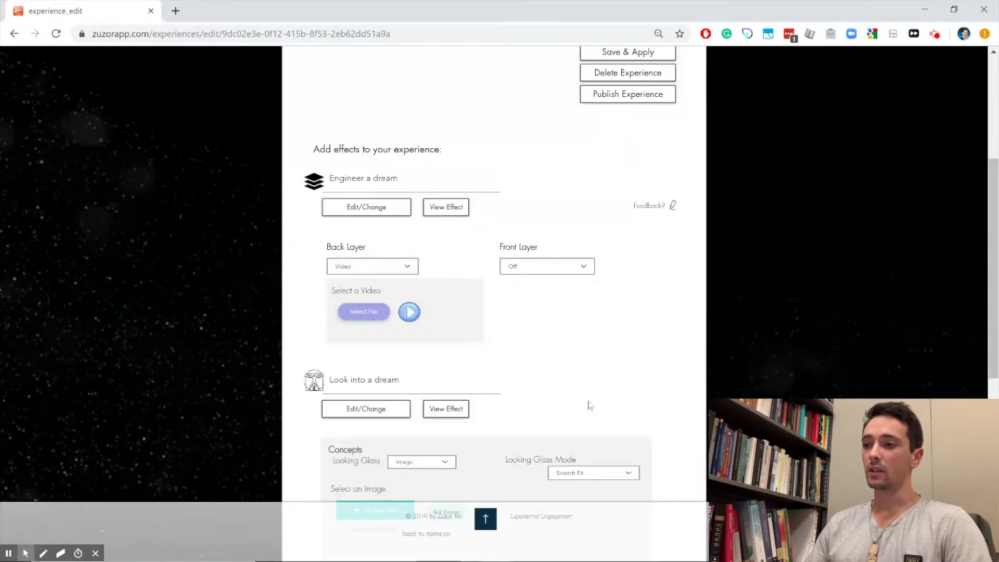
Save and apply the Tutorial Experience 1 design.
scroll(511, 298, up, 5)
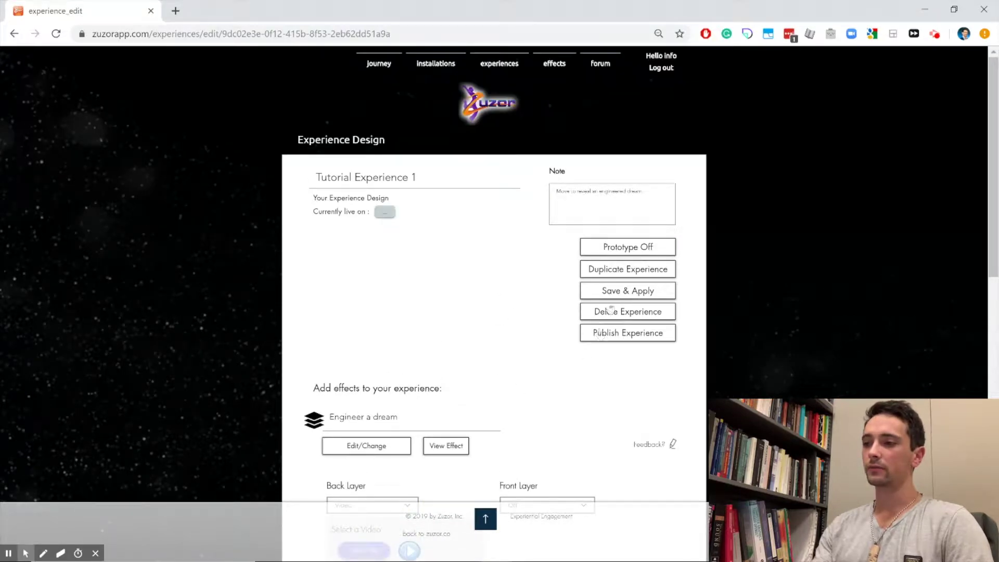
click(615, 288)
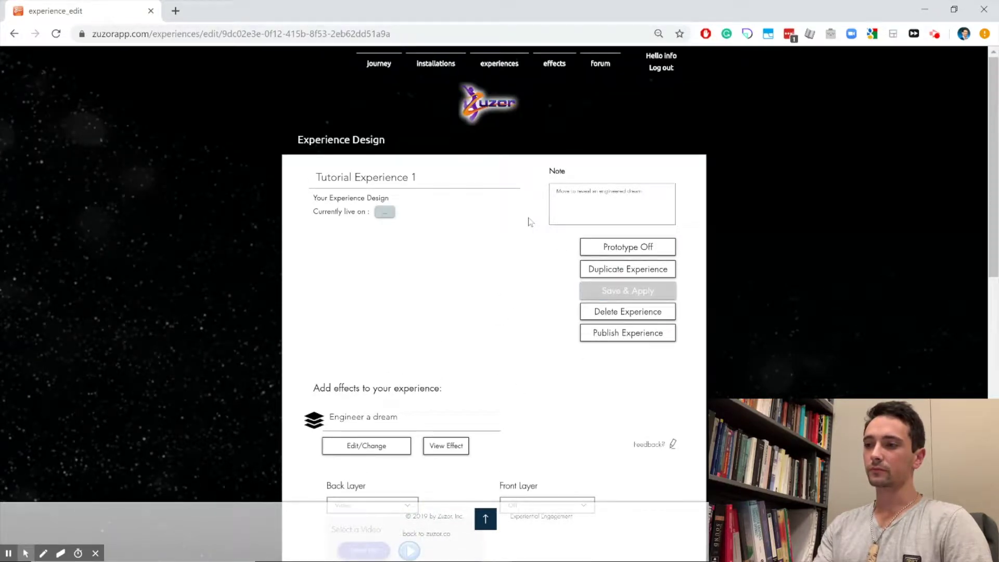
scroll(529, 221, down, 4)
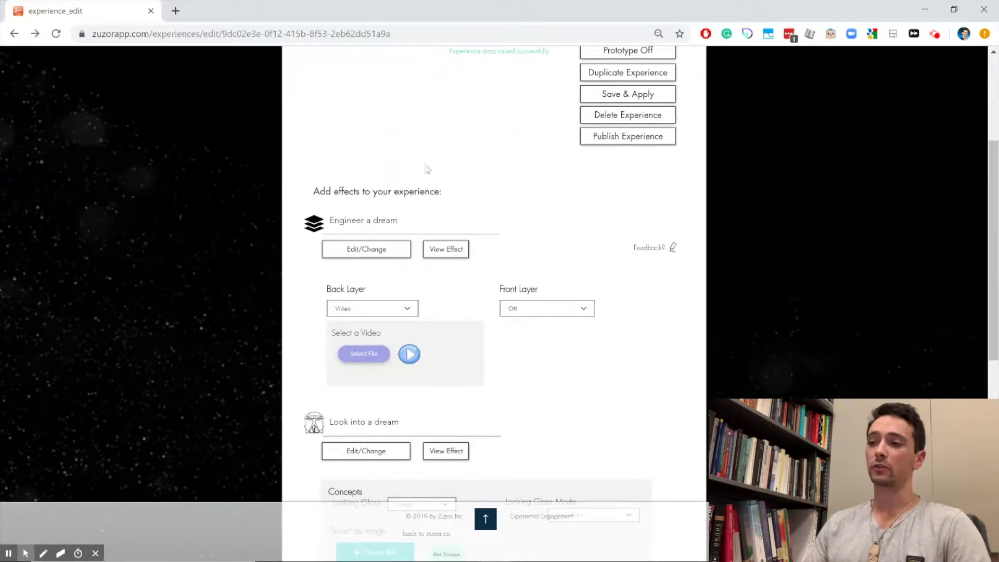
scroll(405, 154, up, 4)
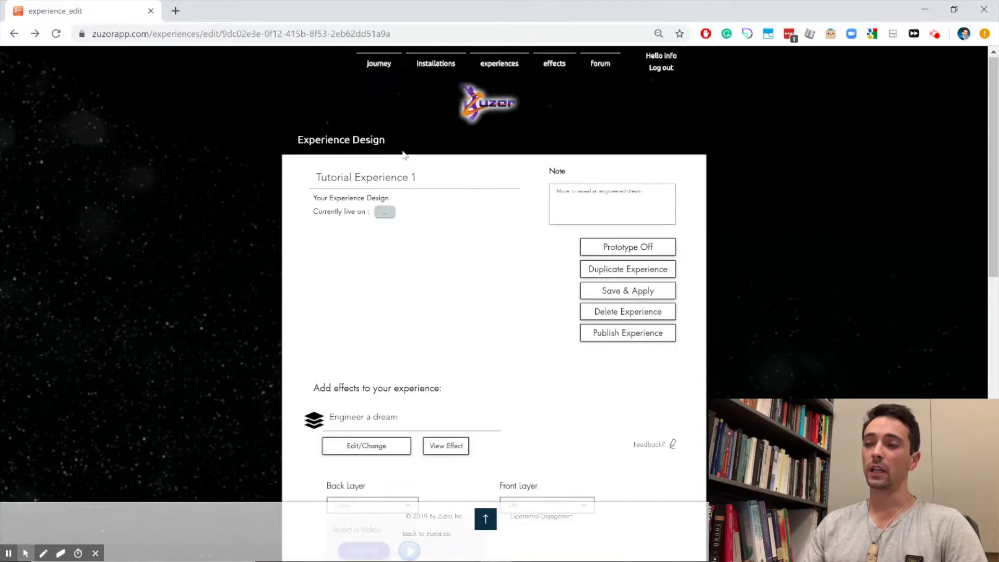
Assign the Tutorial Journey to the Zuzor Tutorial installation and add Tutorial Experience 1 to the journey.
click(378, 63)
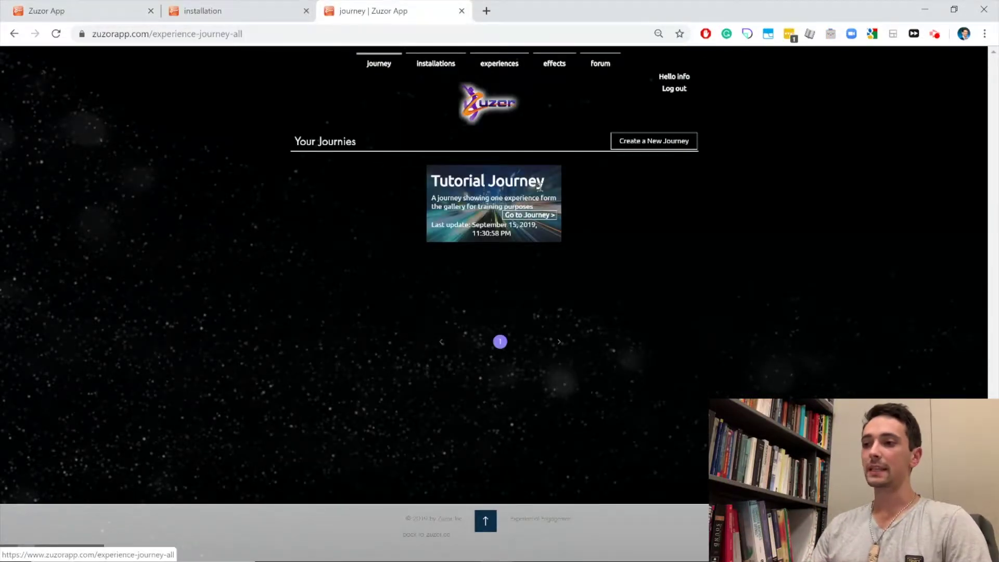
click(552, 215)
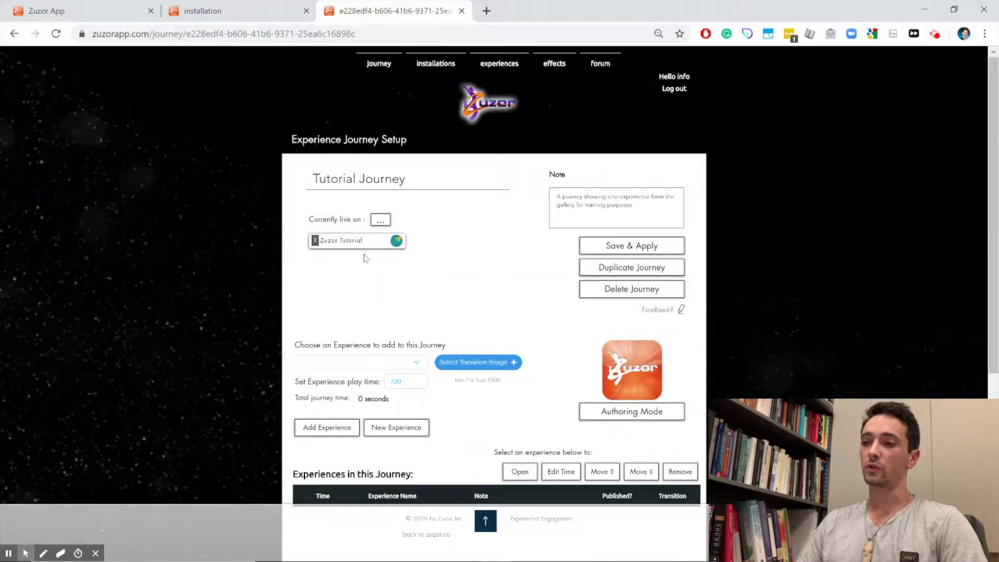
scroll(435, 286, down, 2)
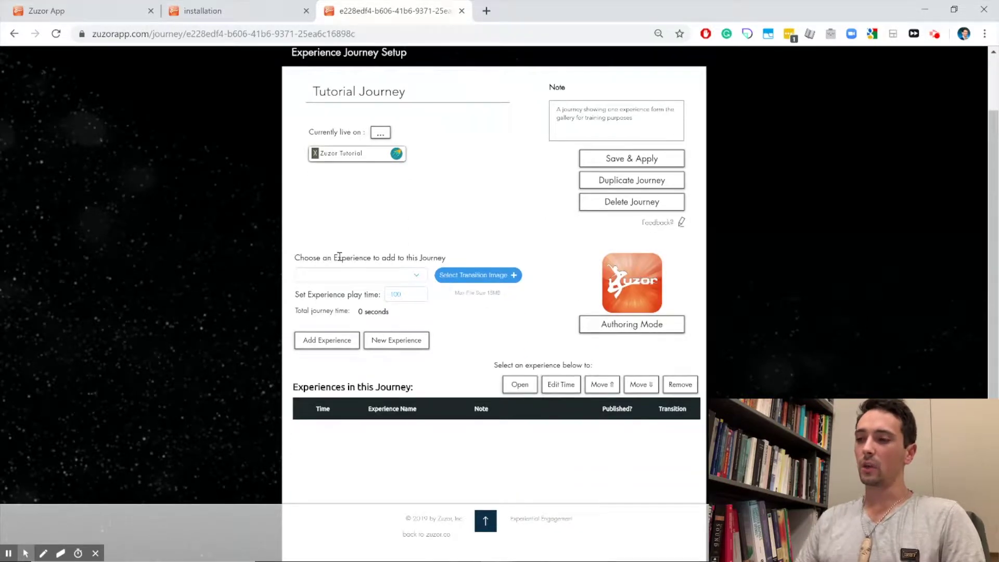
click(412, 277)
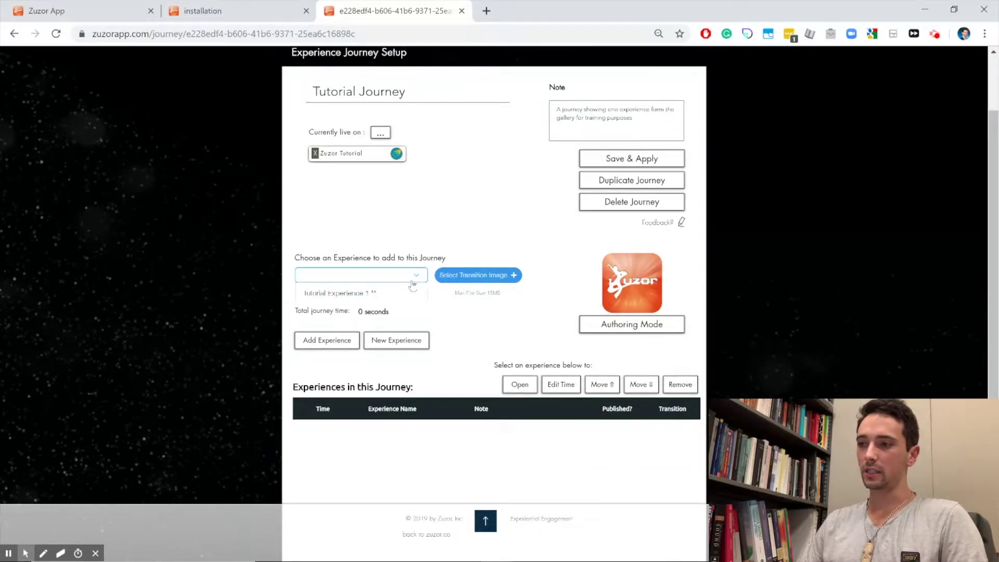
click(346, 295)
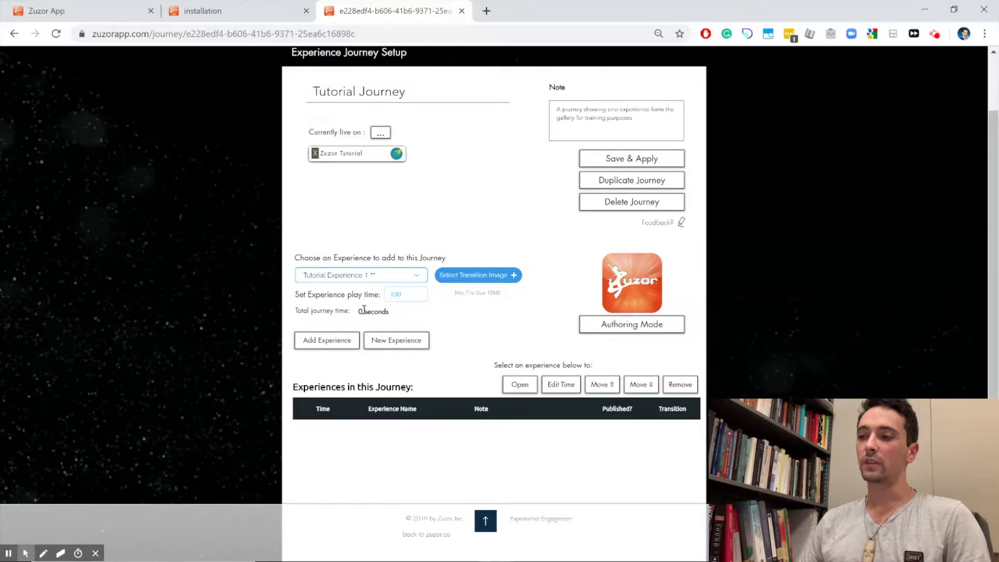
click(344, 342)
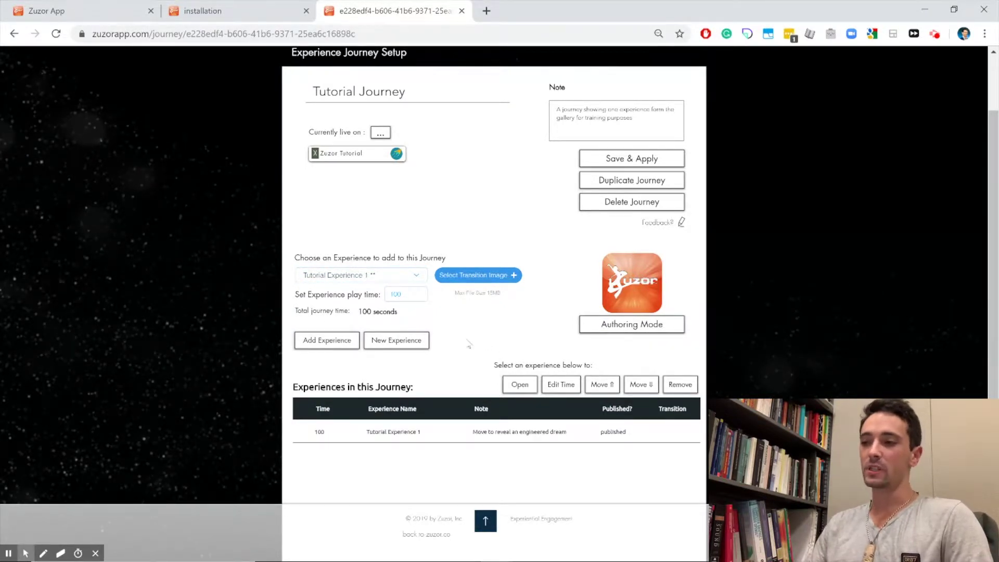
Push the Tutorial Journey to the Zuzor Tutorial installation and check the experience in the Zuzor display window.
scroll(469, 343, down, 1)
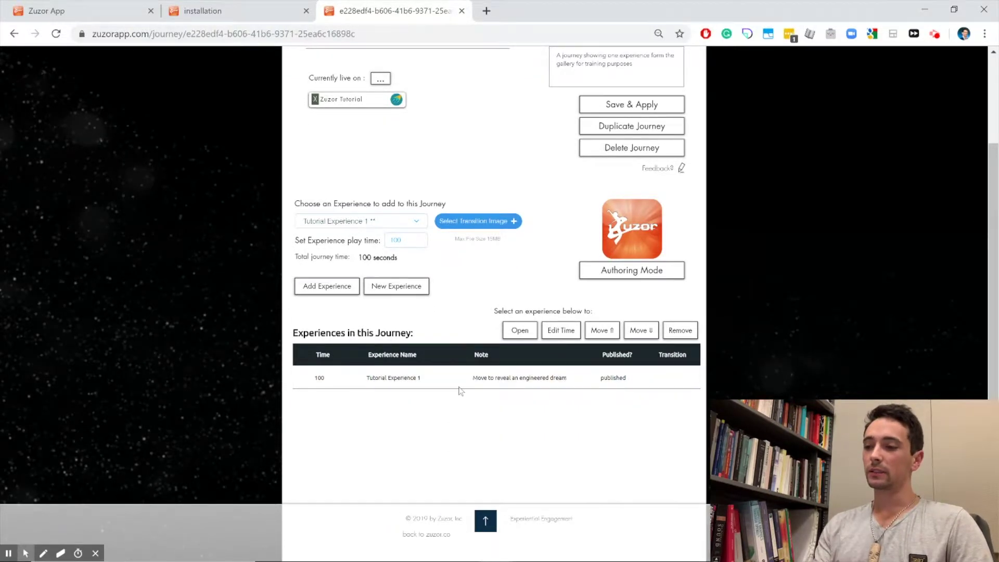
scroll(457, 390, up, 3)
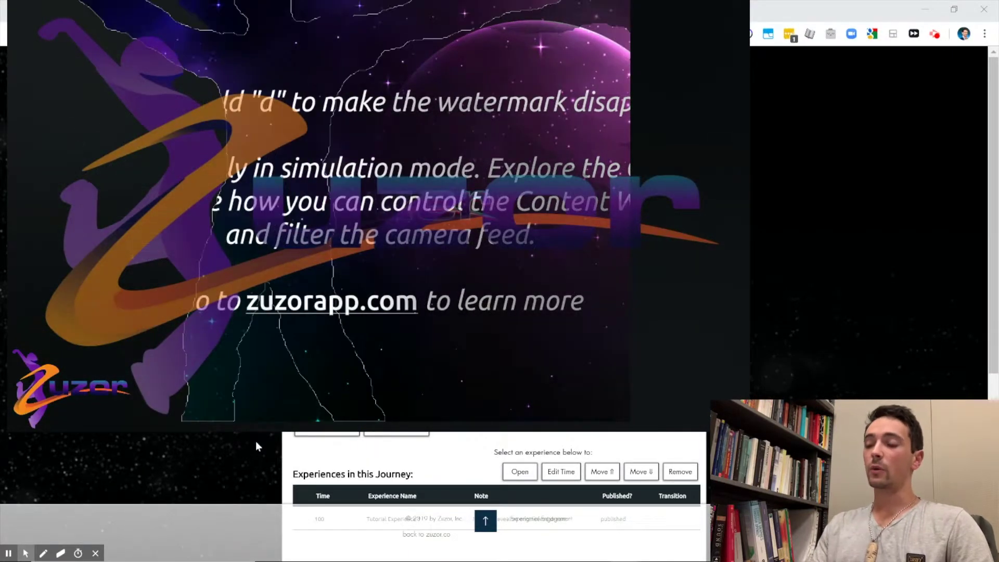
click(256, 443)
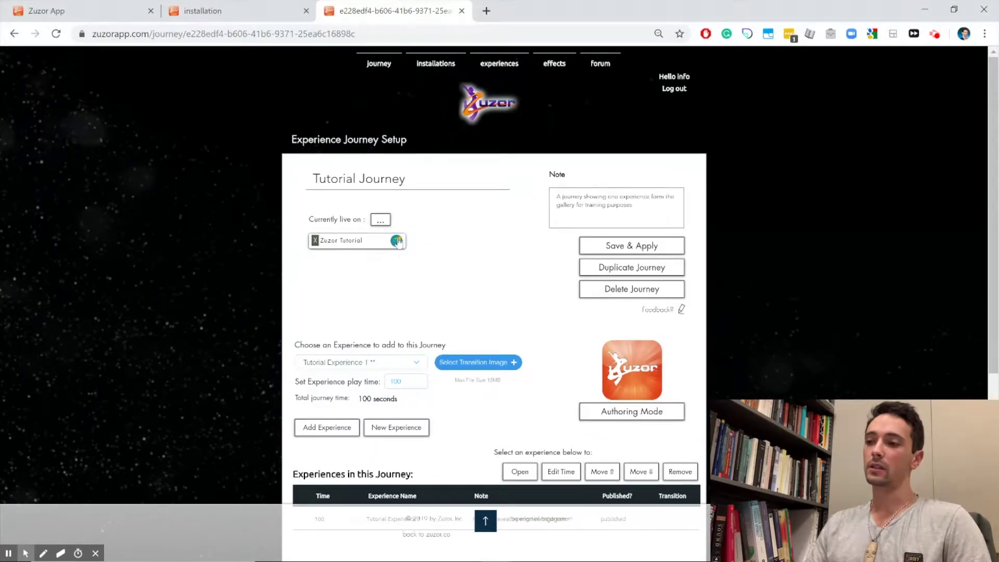
scroll(398, 246, down, 5)
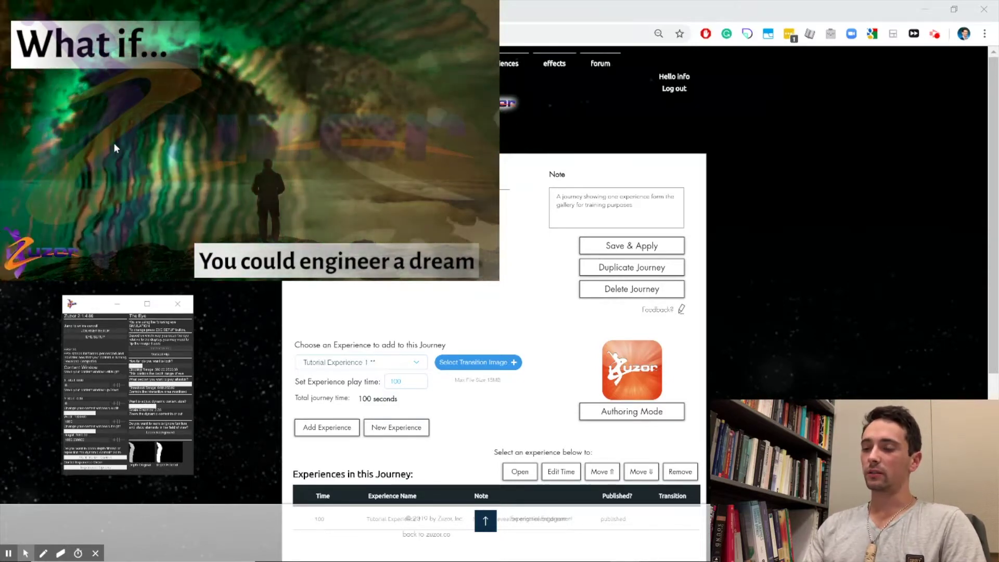
click(237, 335)
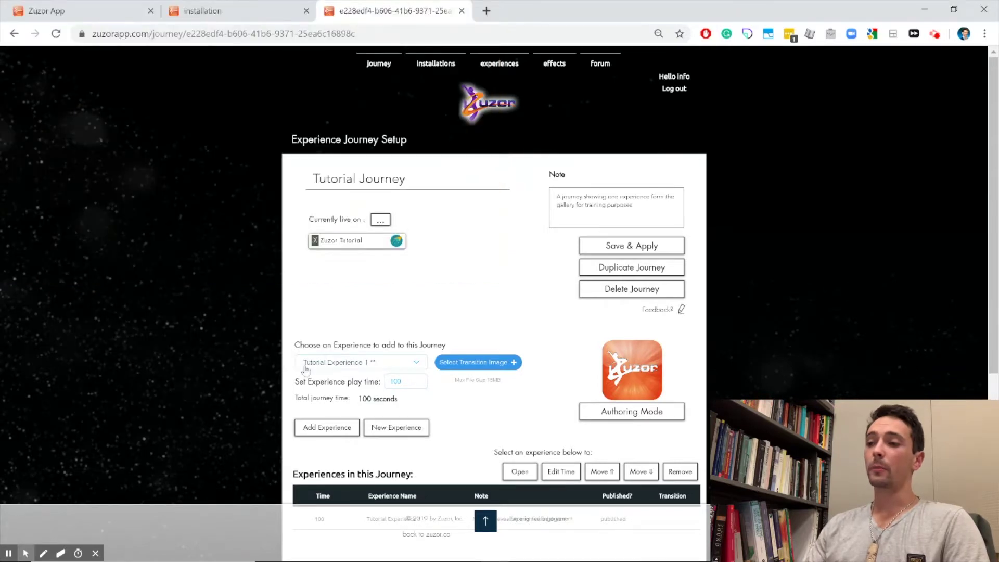
Open Tutorial Experience 1 from the Tutorial Journey and open its Engineer a dream effect for editing.
scroll(306, 370, down, 2)
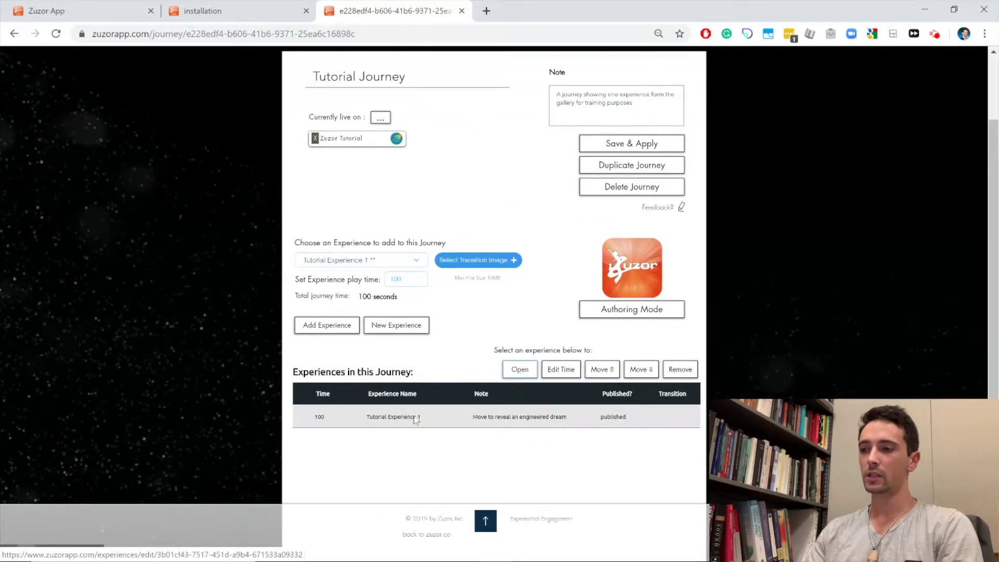
click(521, 373)
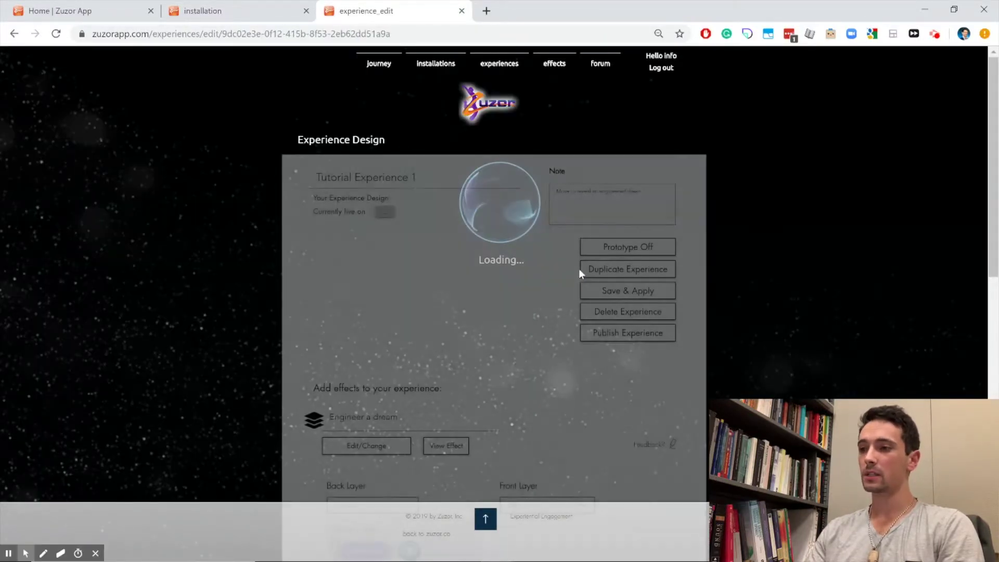
scroll(566, 283, down, 5)
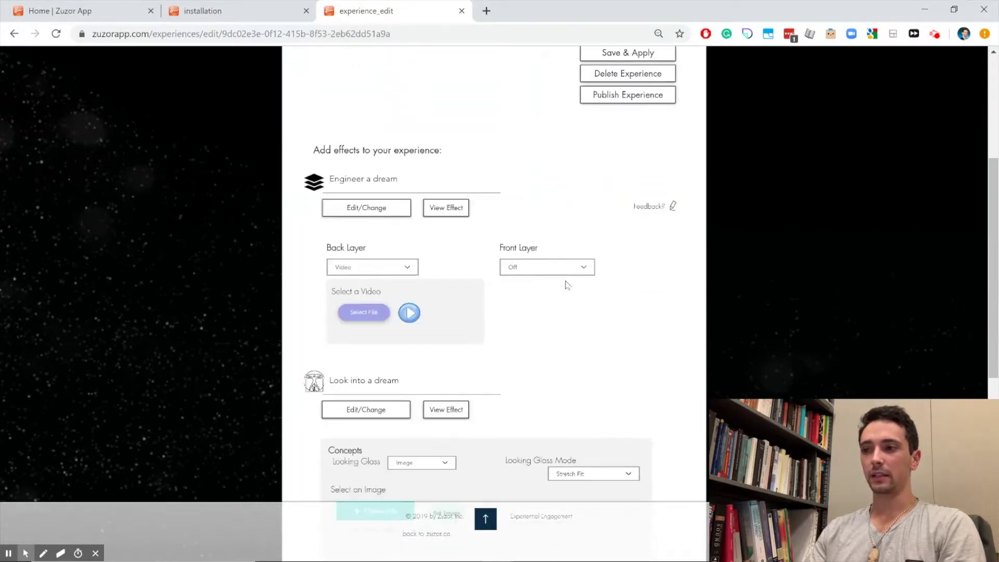
scroll(566, 283, down, 1)
click(451, 182)
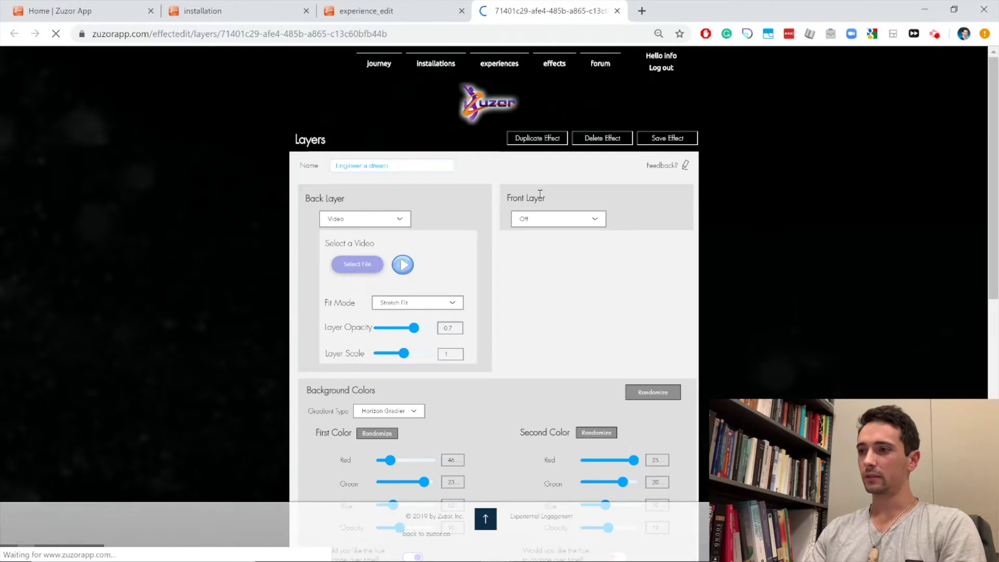
Set the front layer of Engineer a dream to Image and the back layer's opacity to 0.7.
click(571, 219)
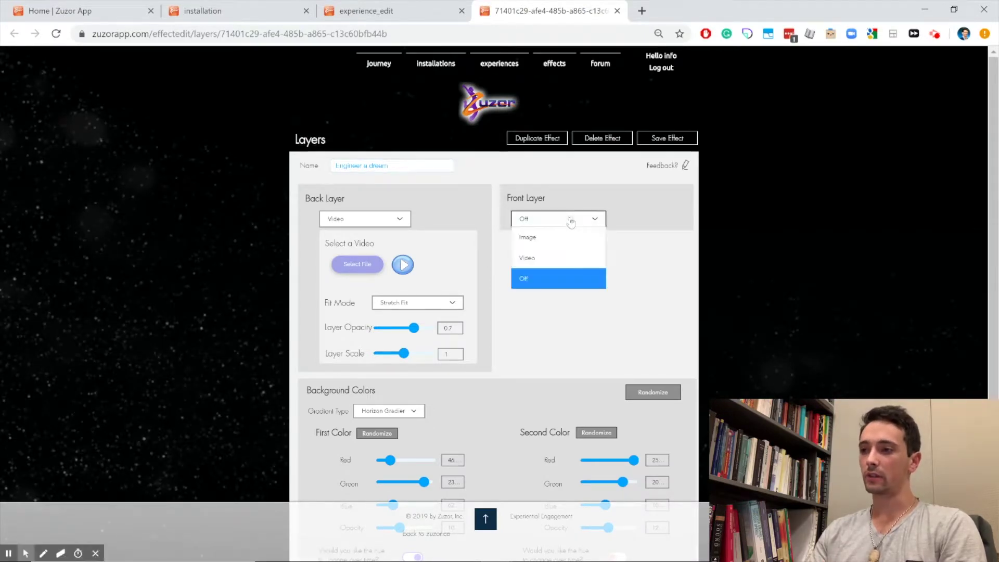
click(570, 245)
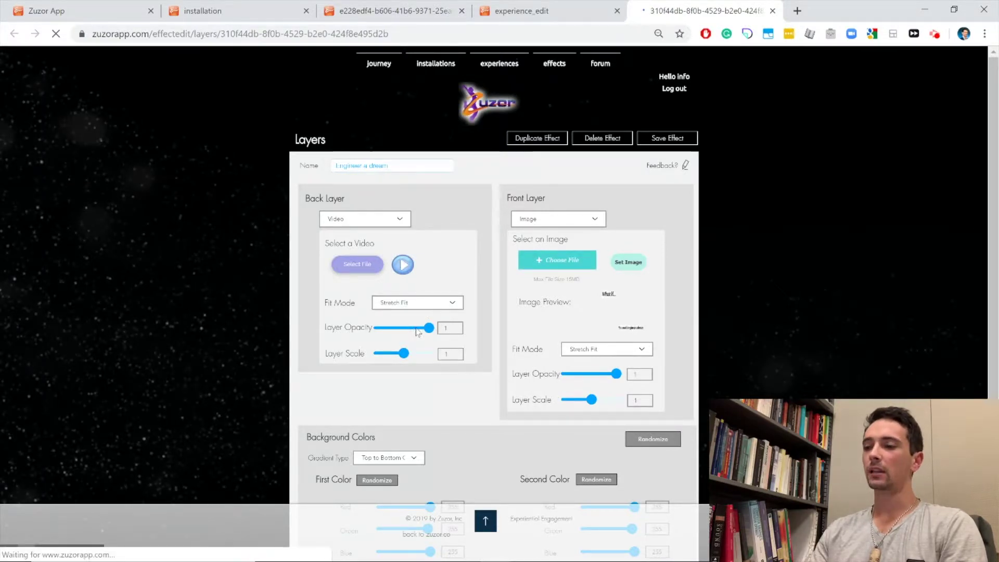
click(462, 328)
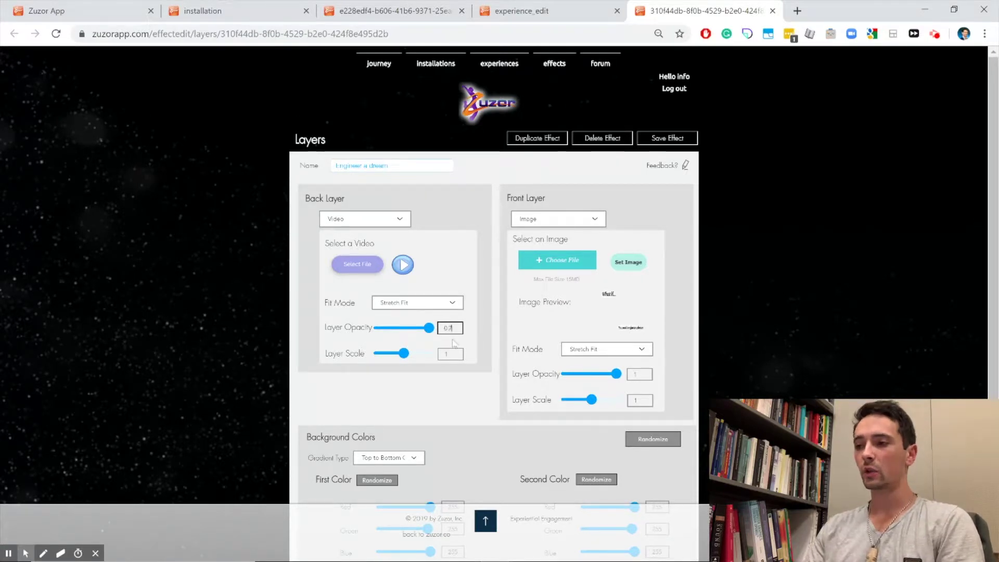
Randomize the first and second background colors of the Engineer a dream effect.
scroll(481, 380, down, 3)
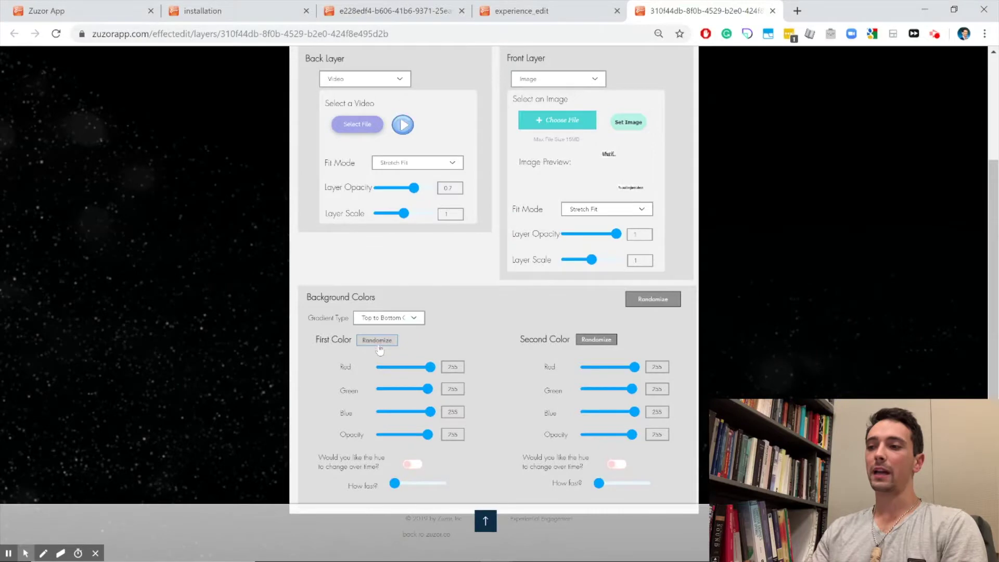
click(587, 343)
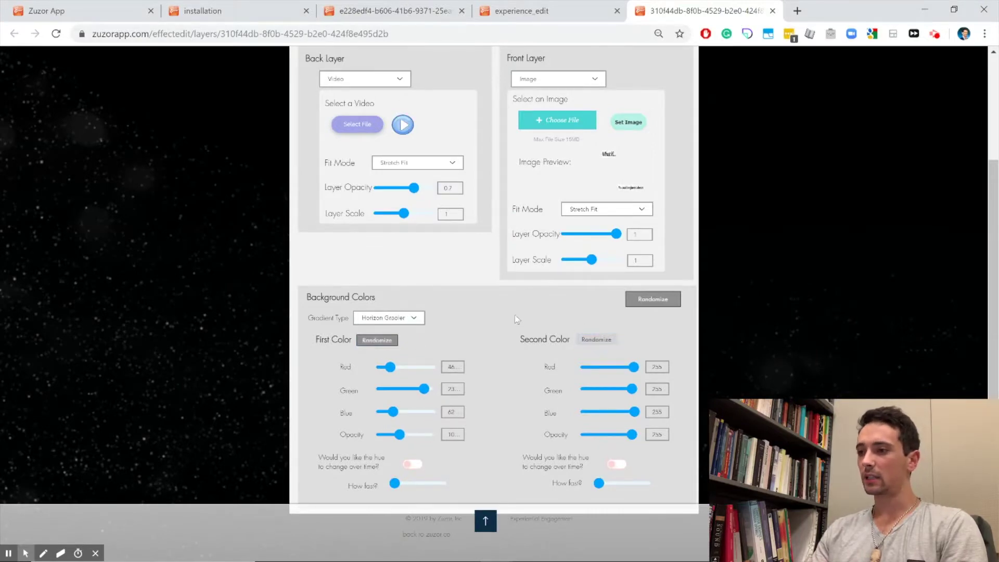
scroll(520, 307, up, 3)
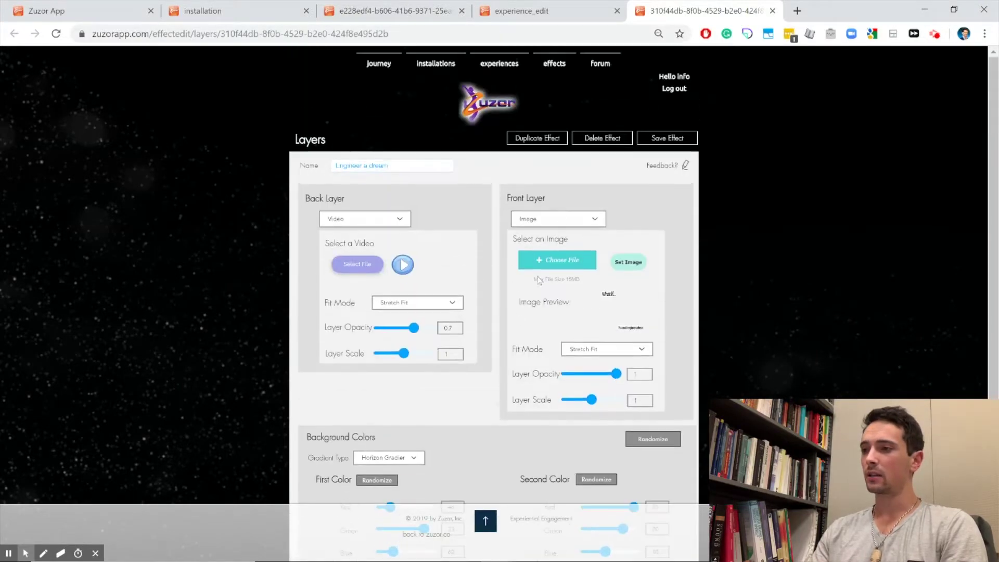
Make the first background color's hue change over time at a slow speed and save the effect.
scroll(483, 380, down, 3)
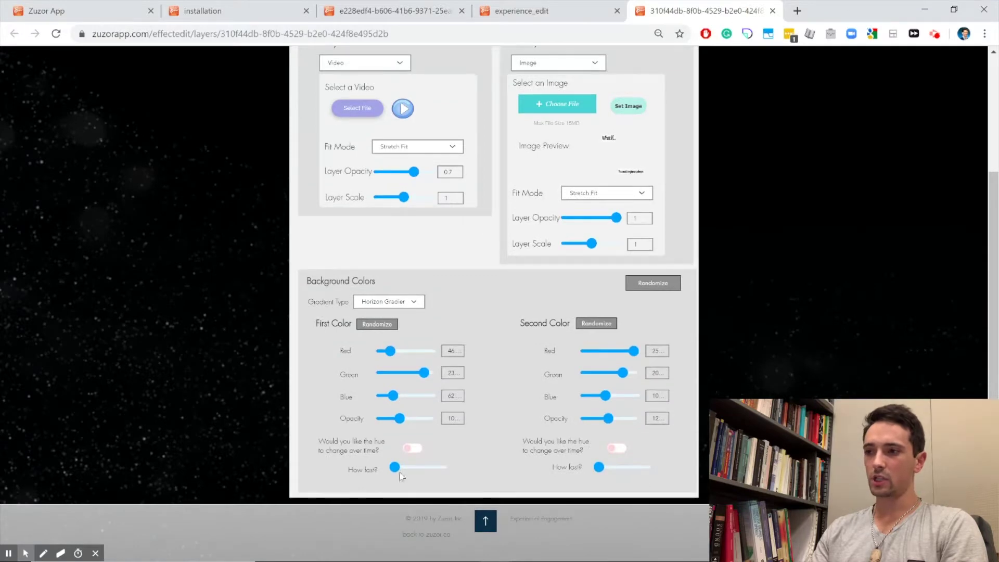
click(407, 470)
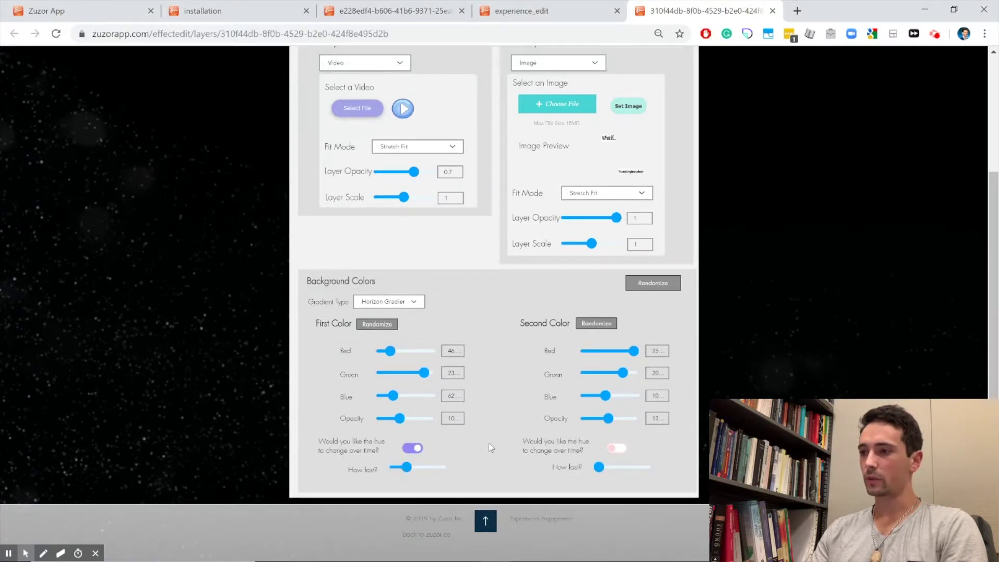
scroll(491, 446, up, 3)
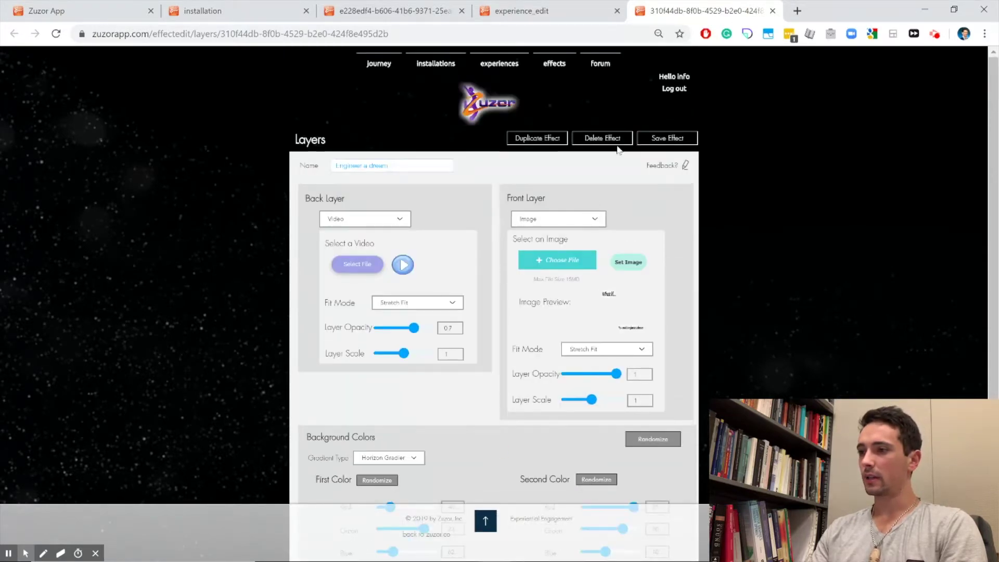
scroll(701, 254, down, 2)
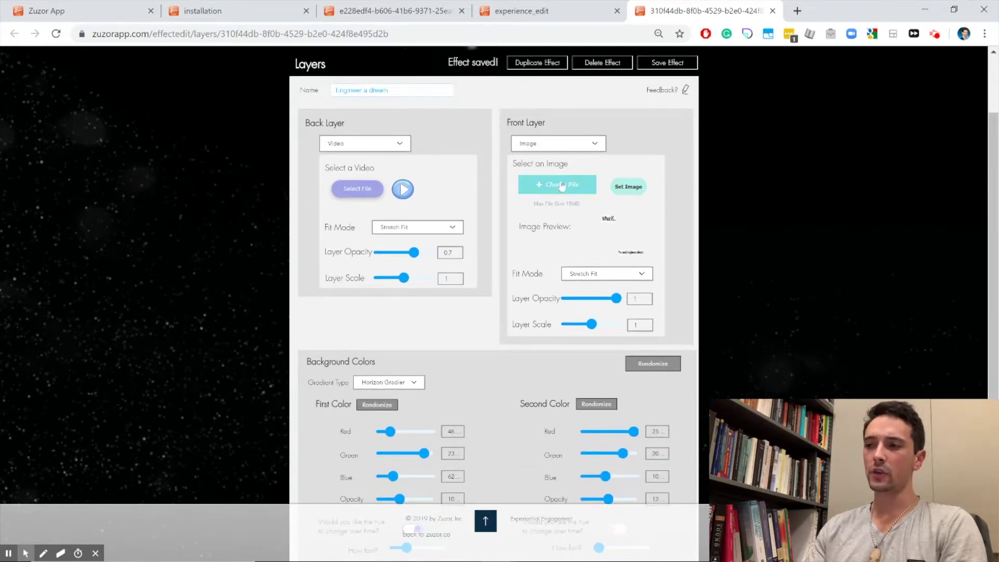
Set Snowflakes-PNG-Background-Image from the Assets folder as the front layer image.
click(553, 189)
scroll(259, 177, down, 6)
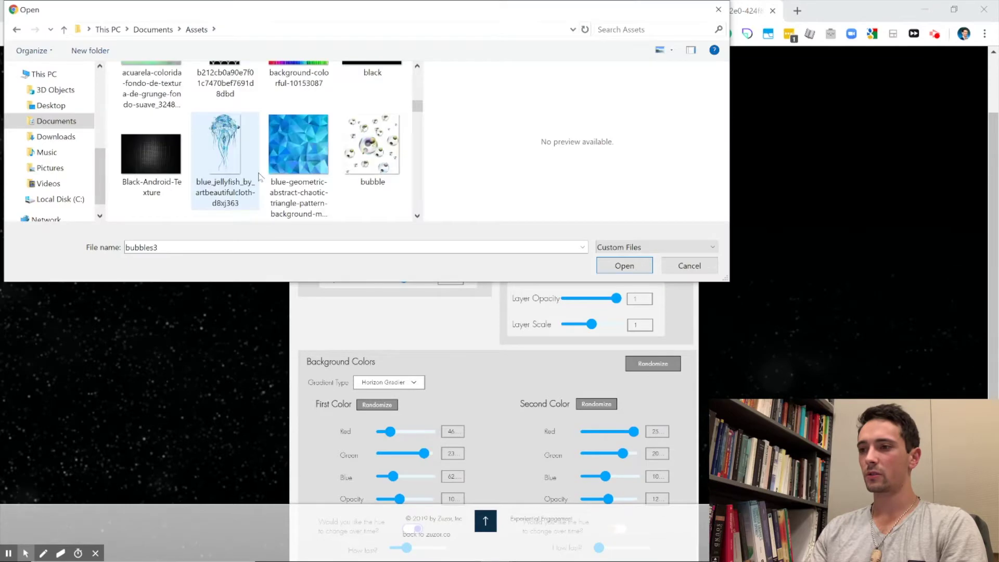
scroll(259, 177, down, 5)
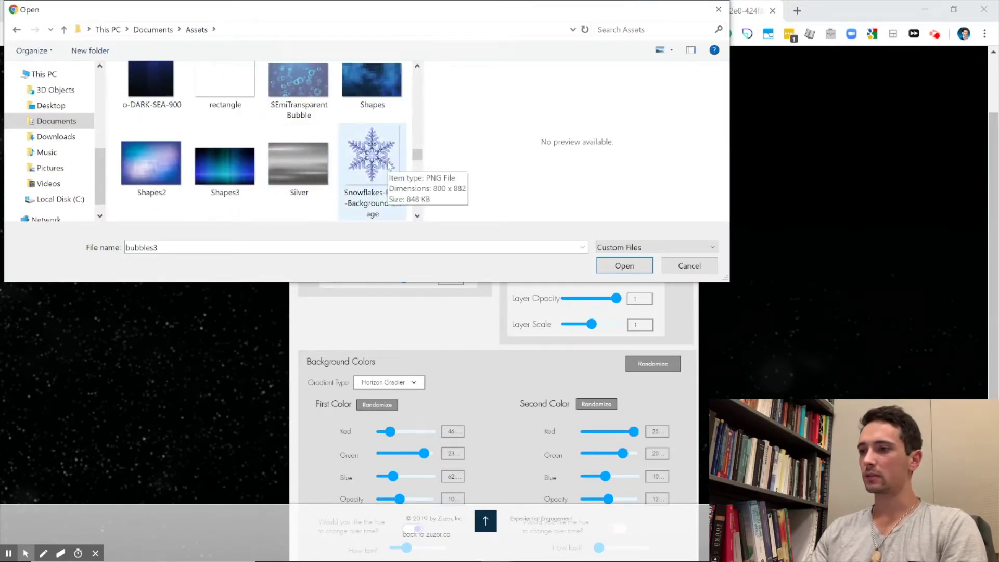
click(390, 165)
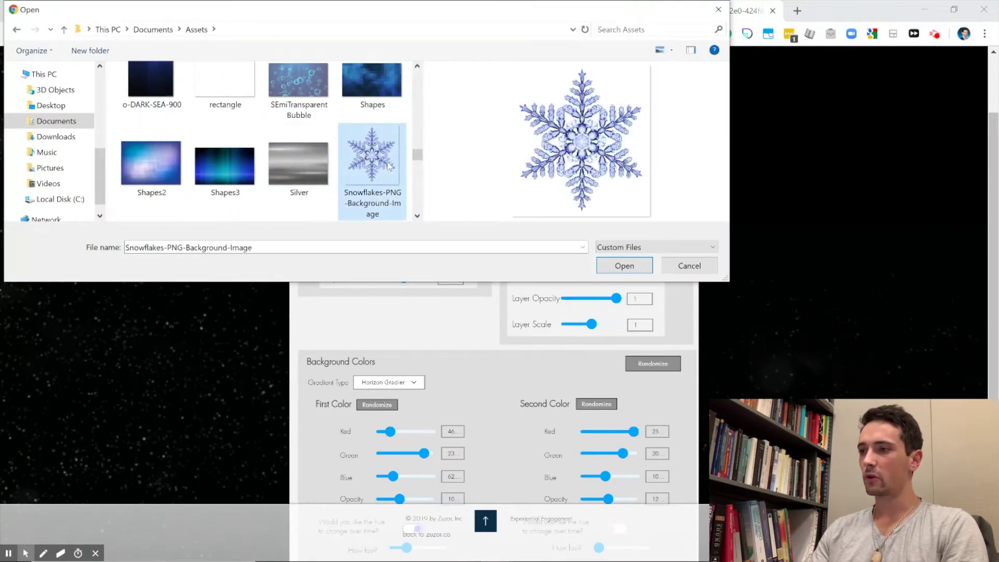
click(645, 269)
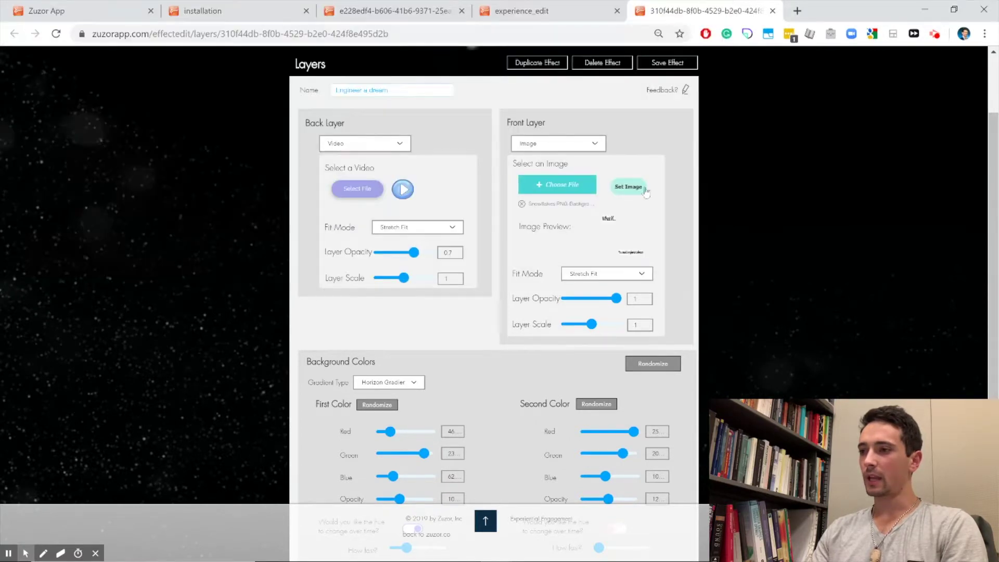
click(629, 188)
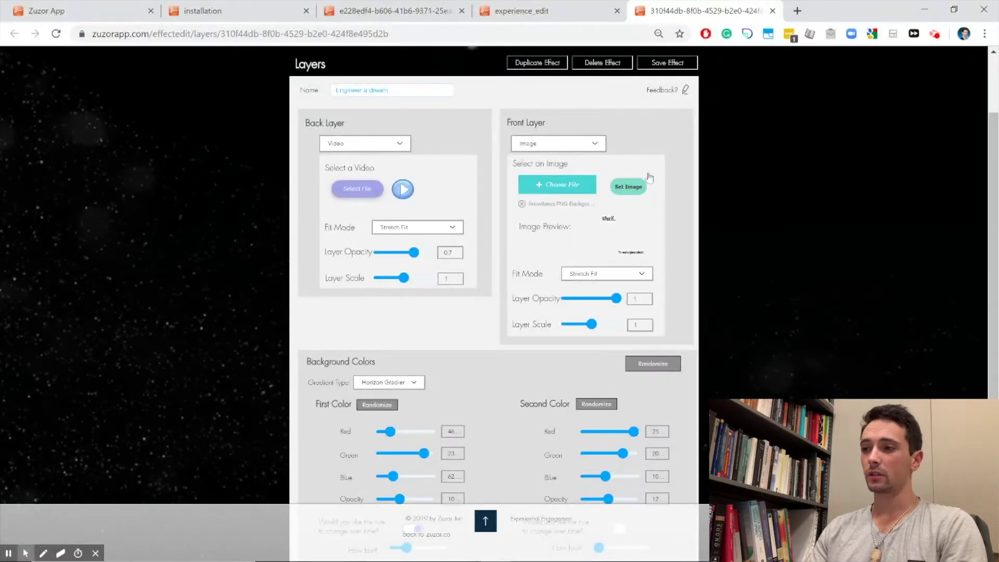
Save the Engineer a dream effect with its new front layer image and return to the Tutorial Journey setup.
scroll(654, 168, down, 2)
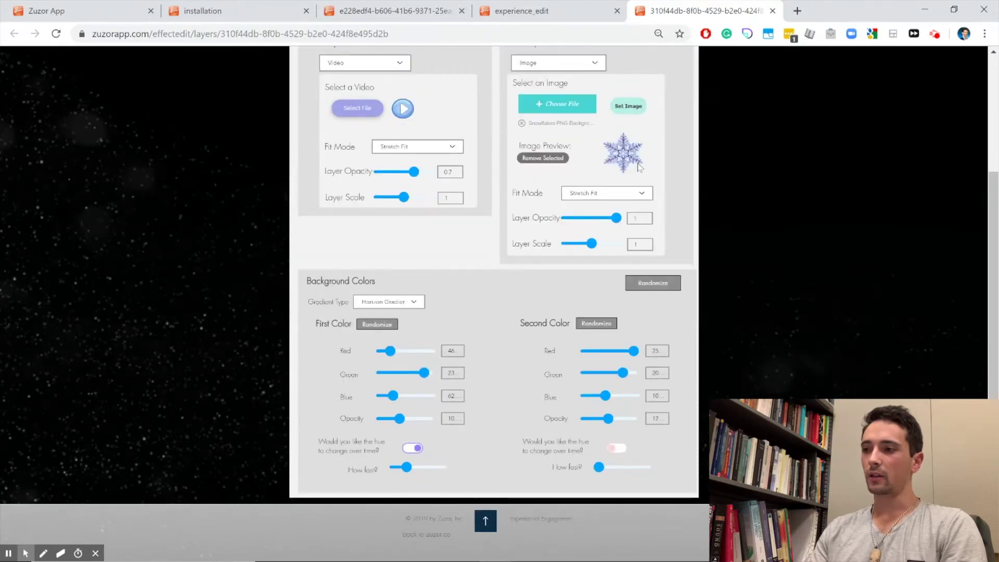
scroll(638, 159, up, 2)
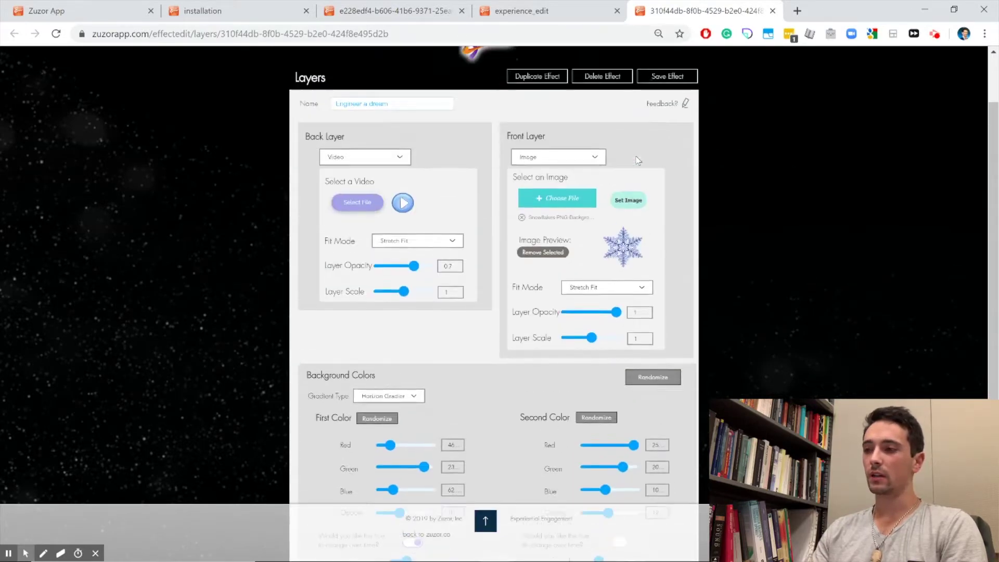
click(659, 89)
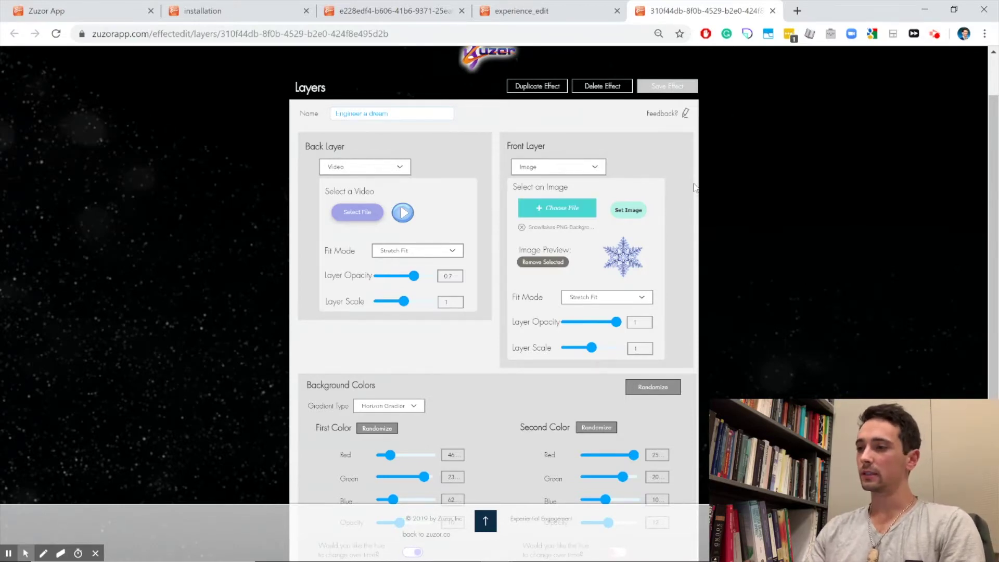
scroll(681, 180, up, 1)
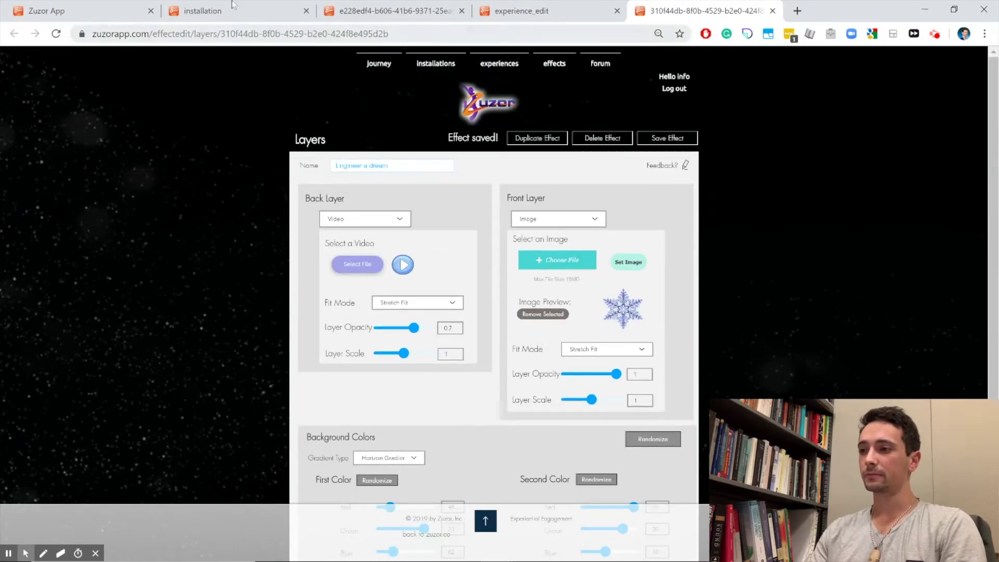
click(351, 7)
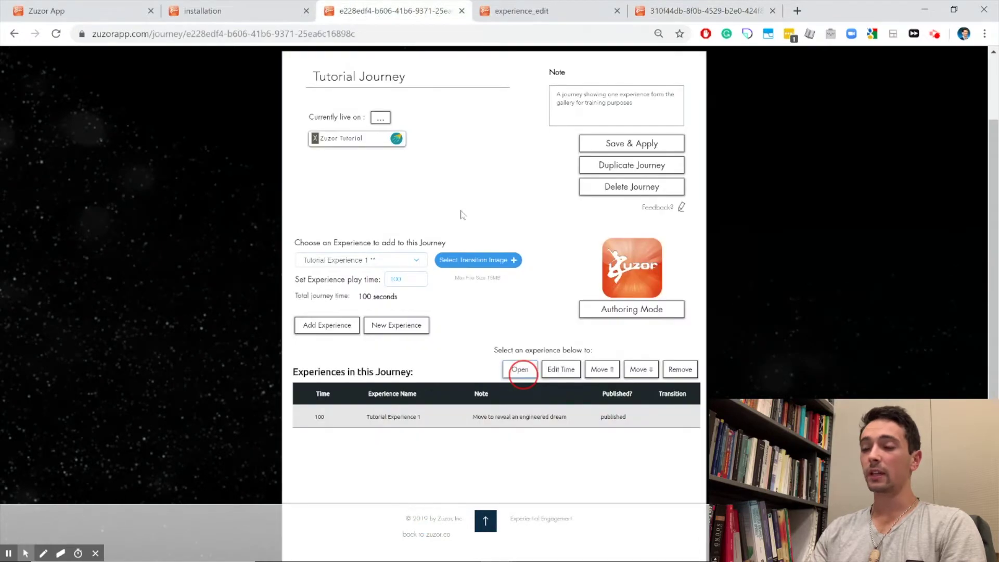